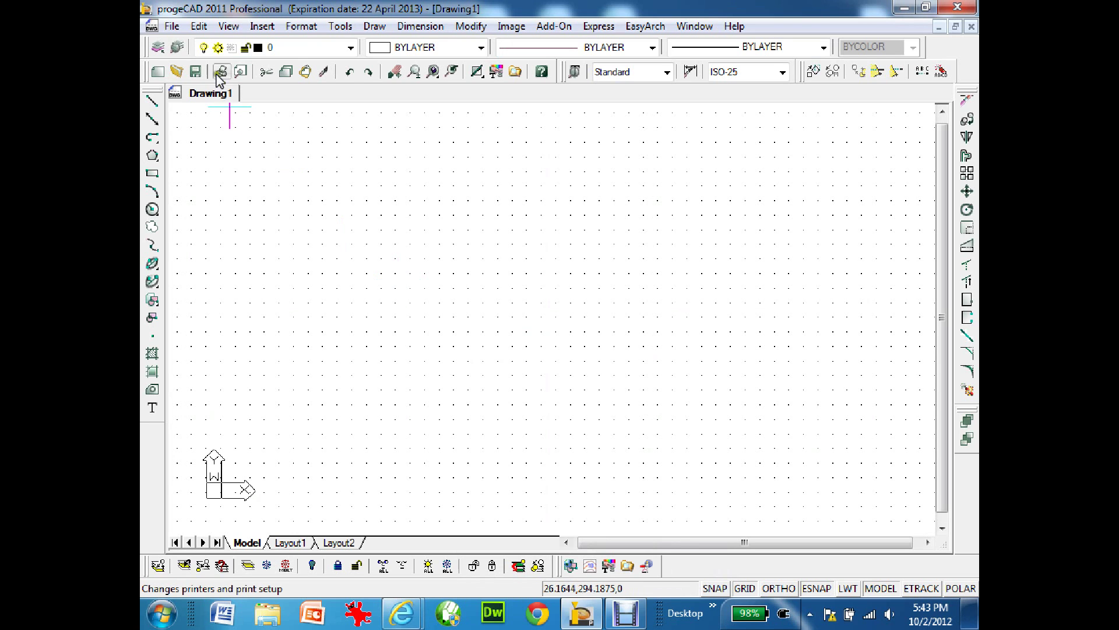
Open the borderless imperial drawing template (dwt) from the CAD folder and review its layer list
{"action": "left_click", "coordinate": [172, 26]}
{"action": "left_click", "coordinate": [174, 61]}
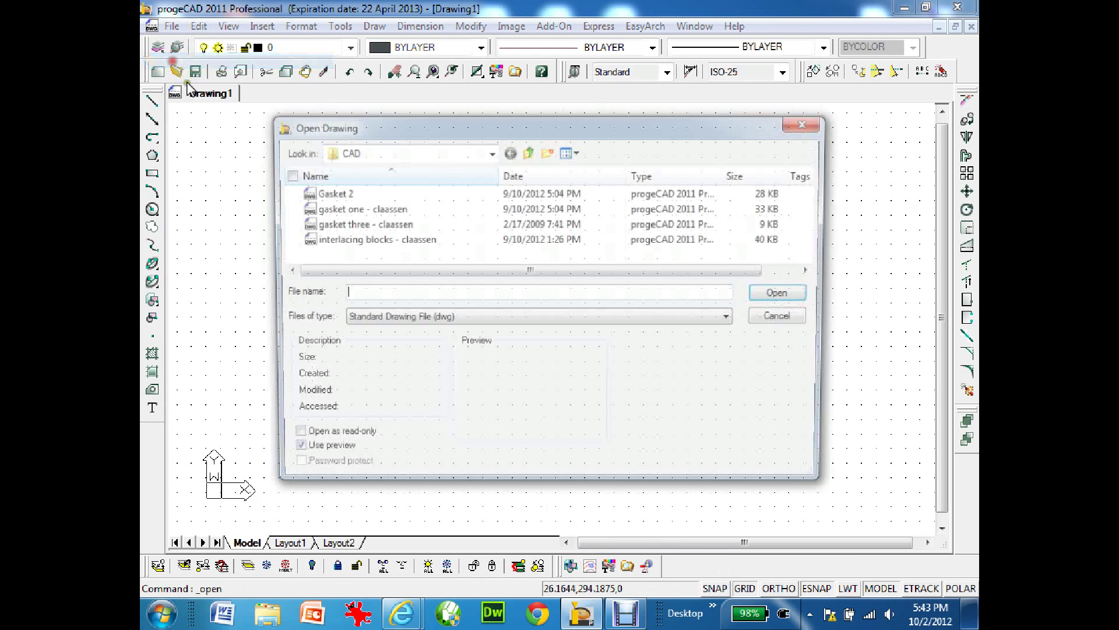
{"action": "left_click", "coordinate": [458, 324]}
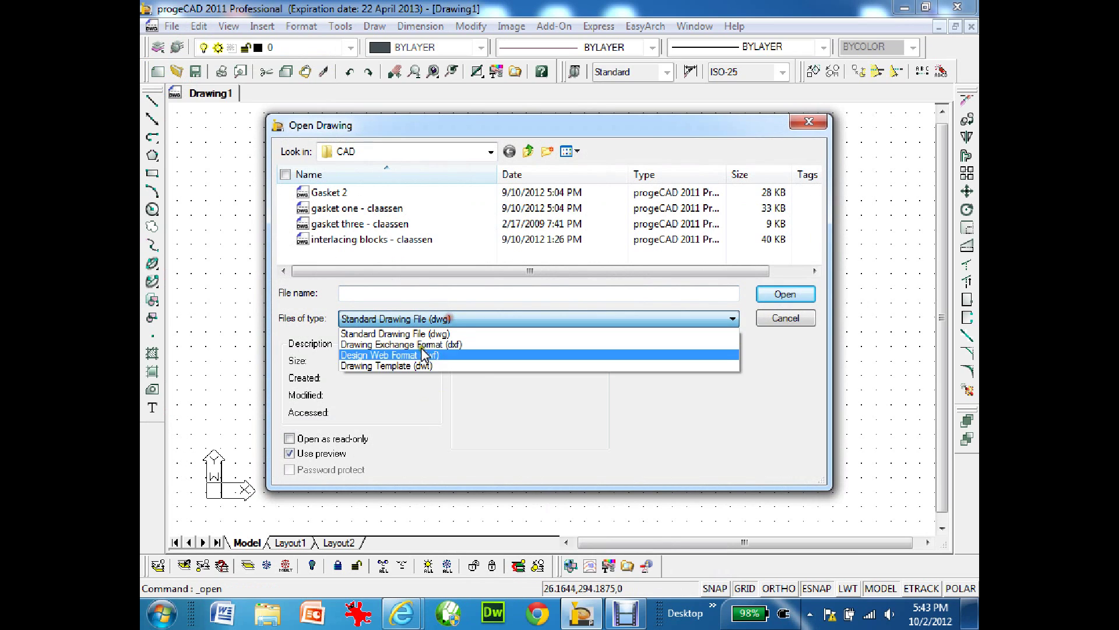
{"action": "left_click", "coordinate": [412, 363]}
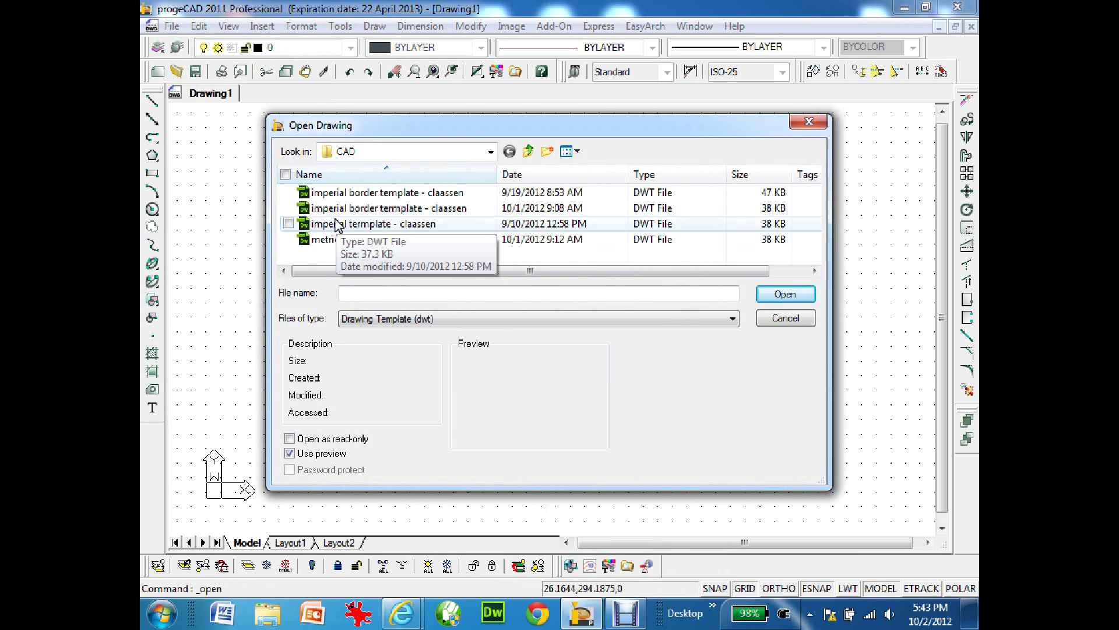
{"action": "double_click", "coordinate": [336, 225]}
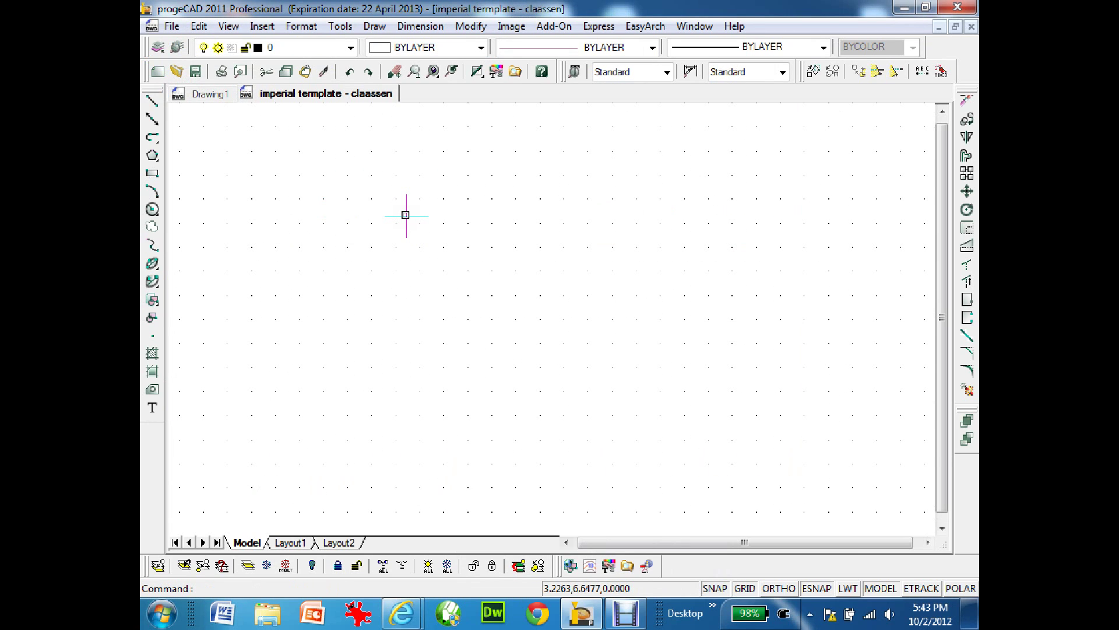
{"action": "left_click", "coordinate": [351, 49]}
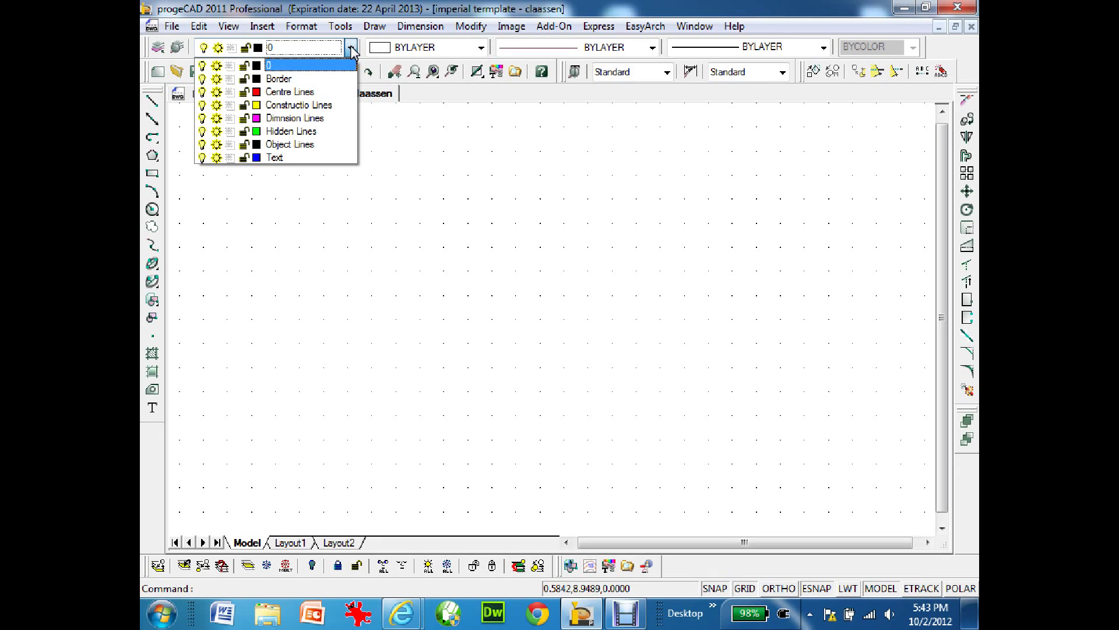
{"action": "left_click", "coordinate": [351, 49]}
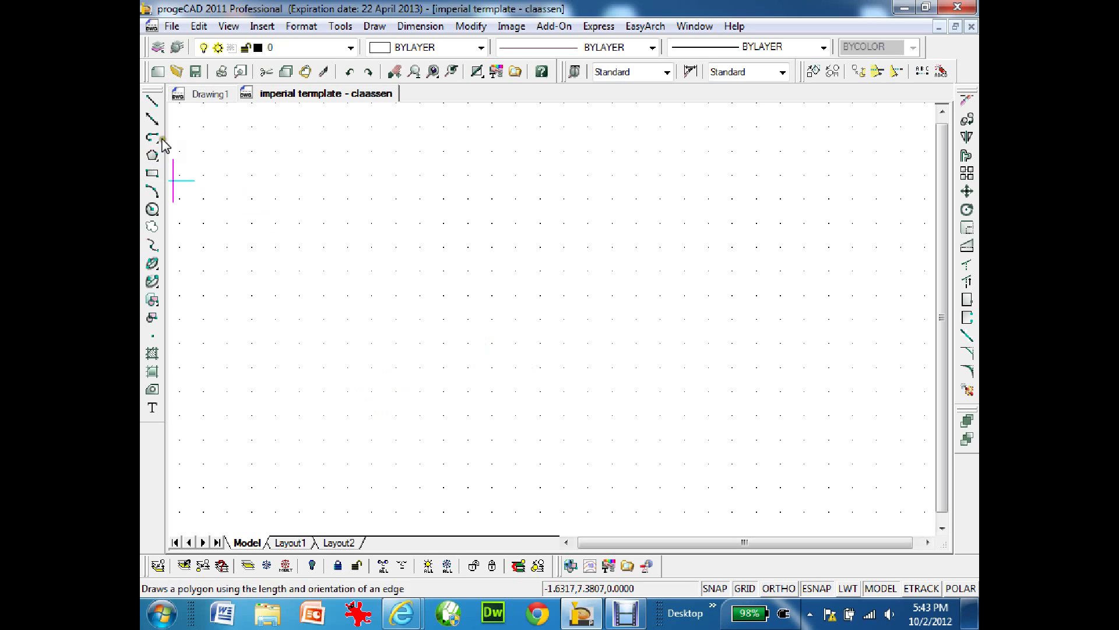
Draw a closed rectangular border with lines starting at .25,.25, 10.5 wide and 7.5 high
{"action": "left_click", "coordinate": [151, 102]}
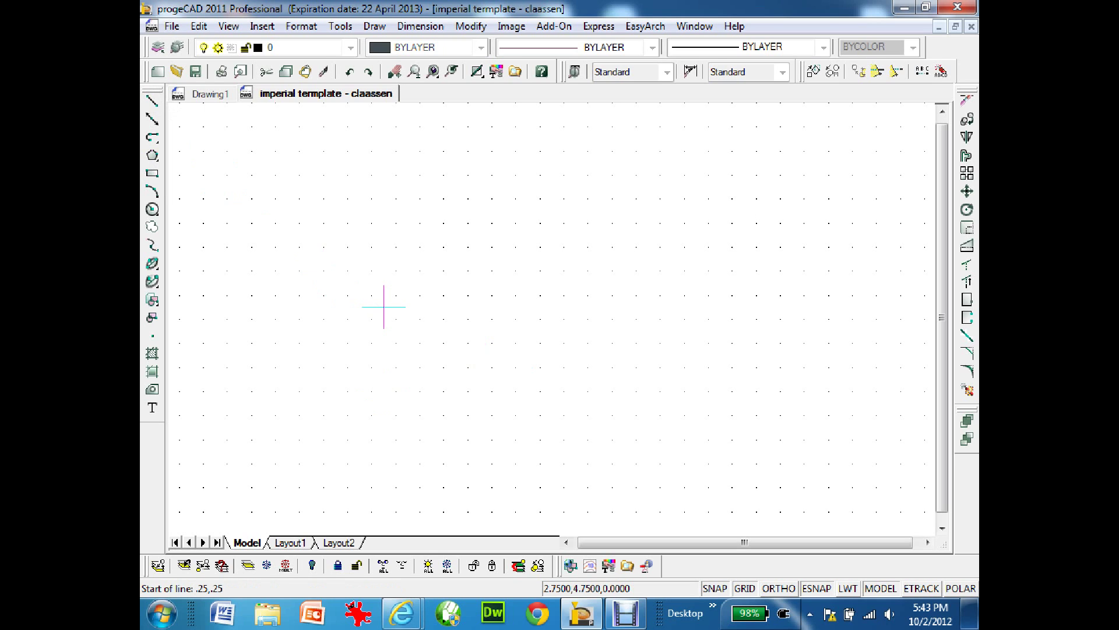
{"action": "key", "text": "Return"}
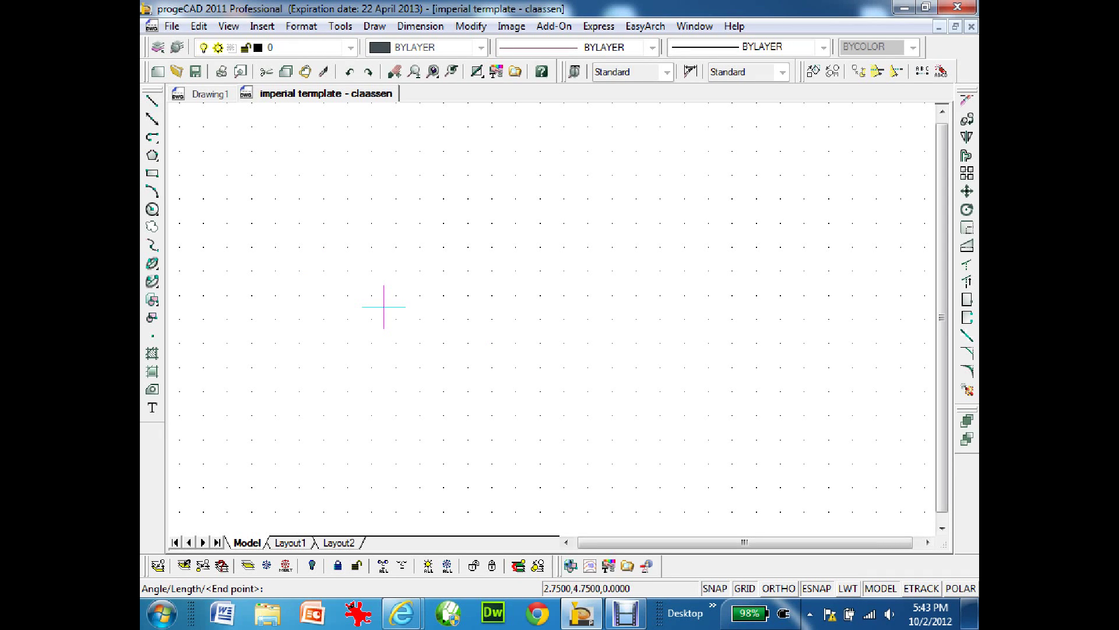
{"action": "left_click", "coordinate": [768, 523]}
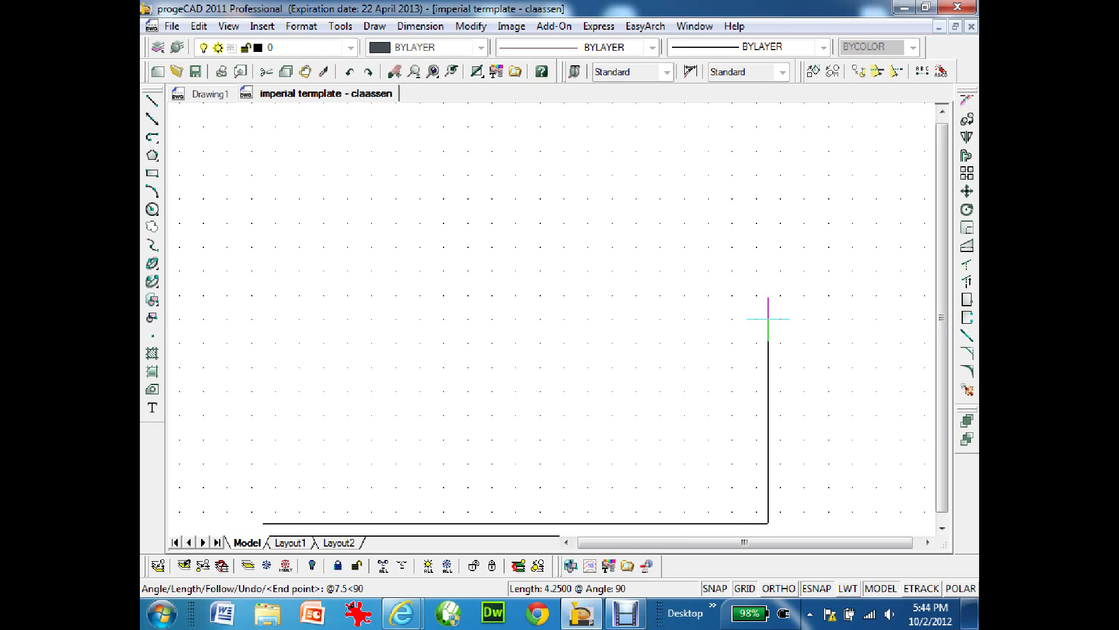
{"action": "key", "text": "Return"}
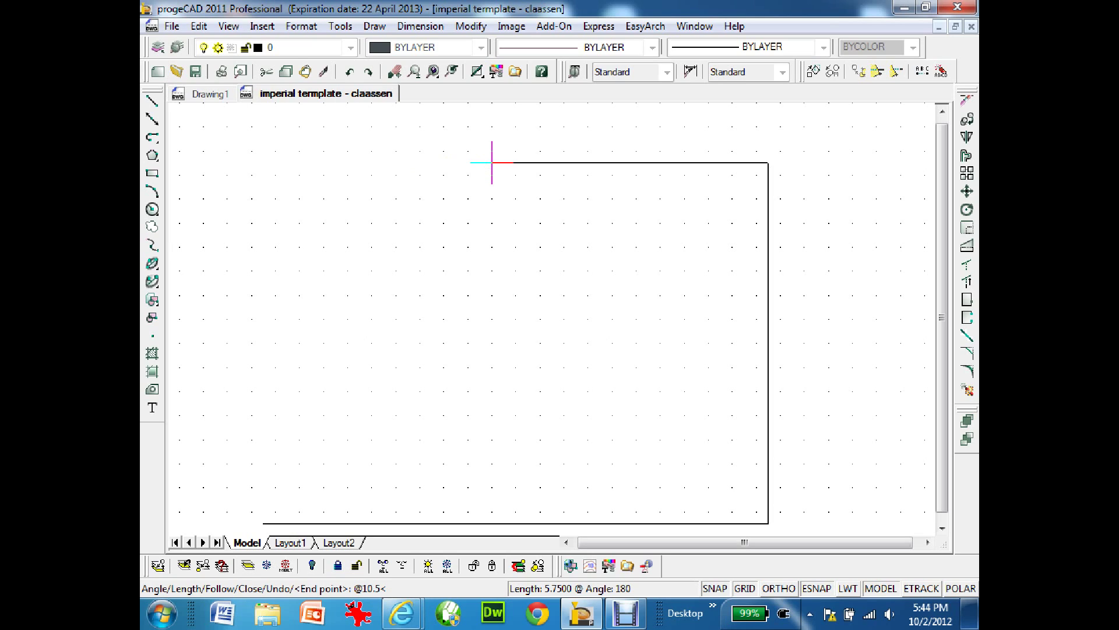
{"action": "type", "text": "@10.5<180"}
{"action": "key", "text": "Return"}
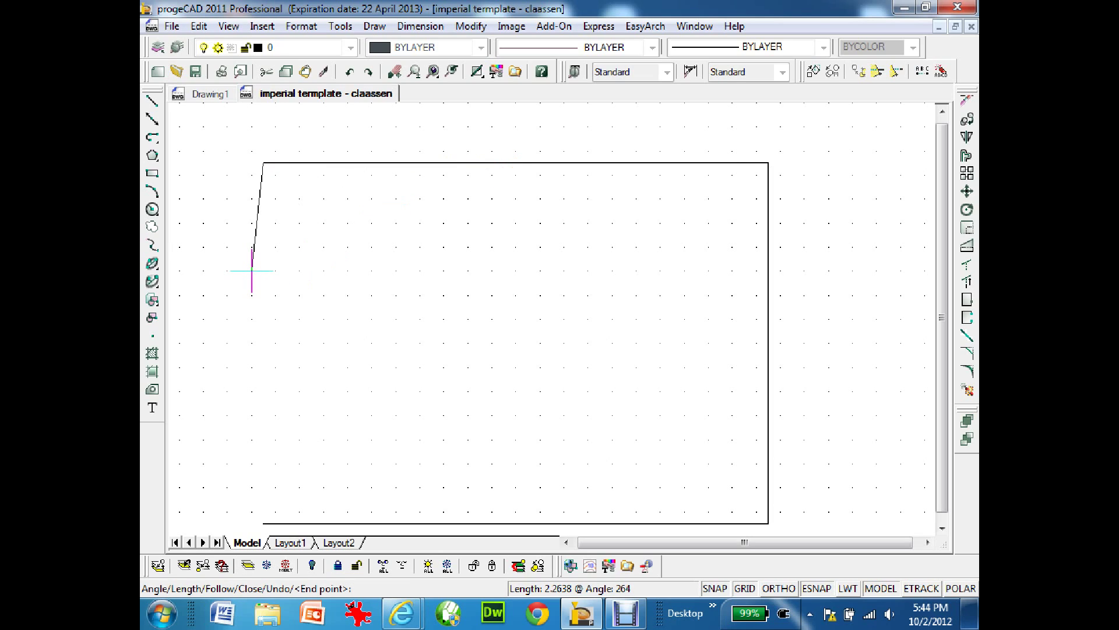
{"action": "type", "text": "c"}
{"action": "key", "text": "Return"}
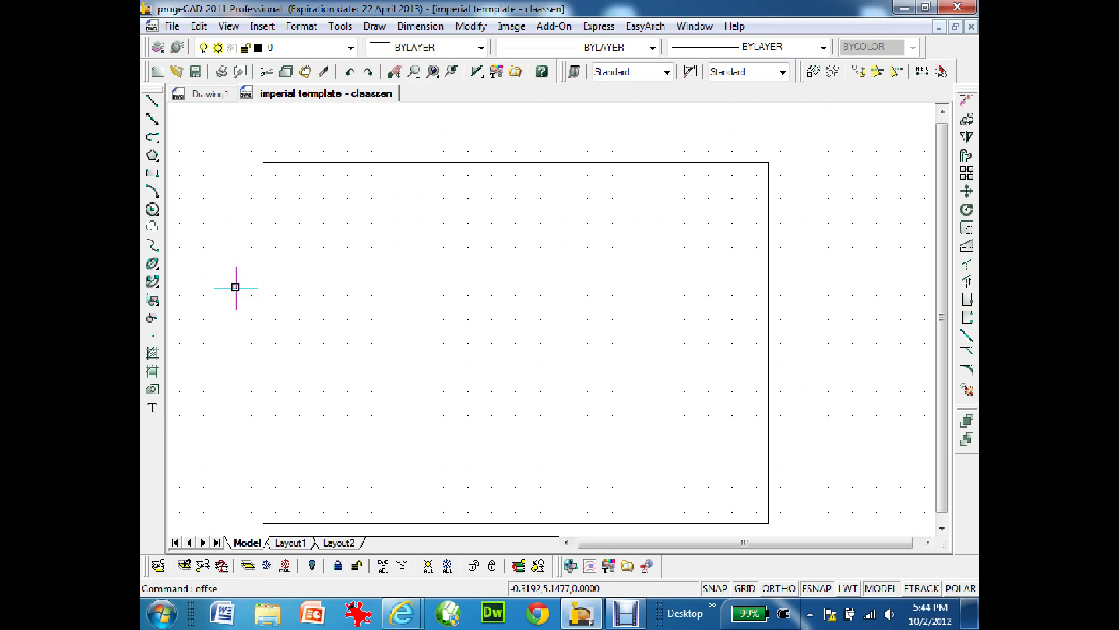
Offset the border's bottom line upward by .75 to form a title strip
{"action": "key", "text": "Return"}
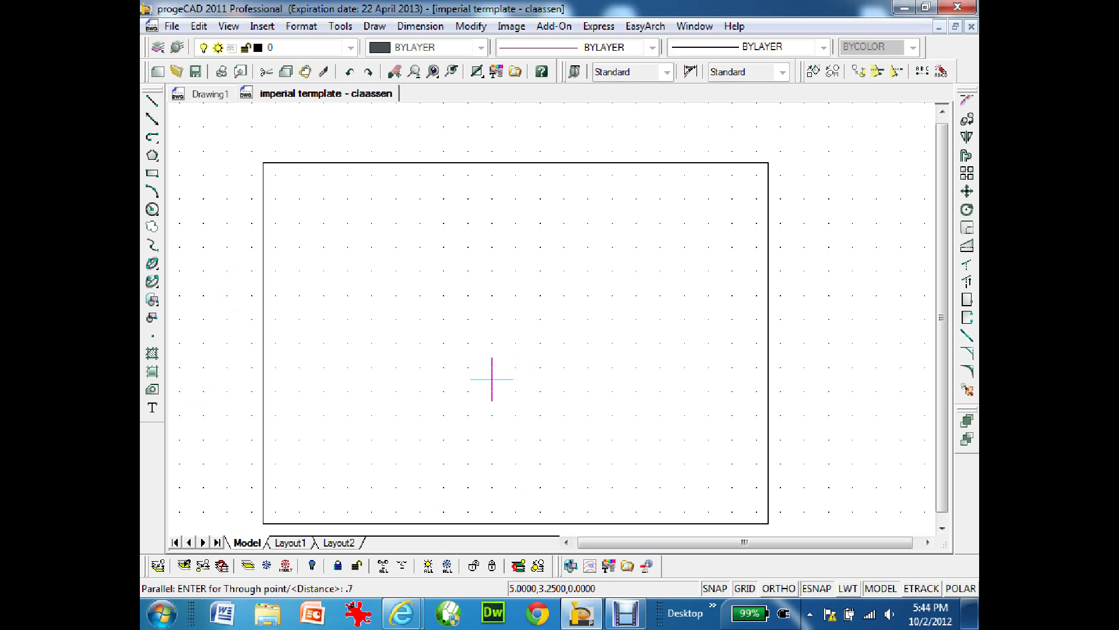
{"action": "key", "text": "Return"}
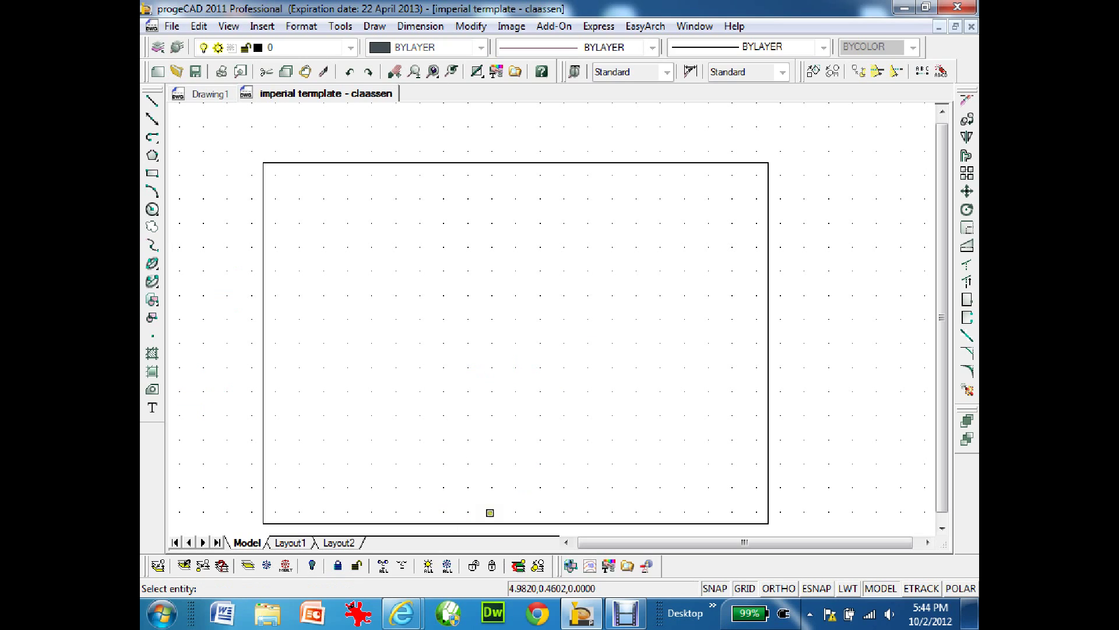
{"action": "left_click", "coordinate": [470, 521]}
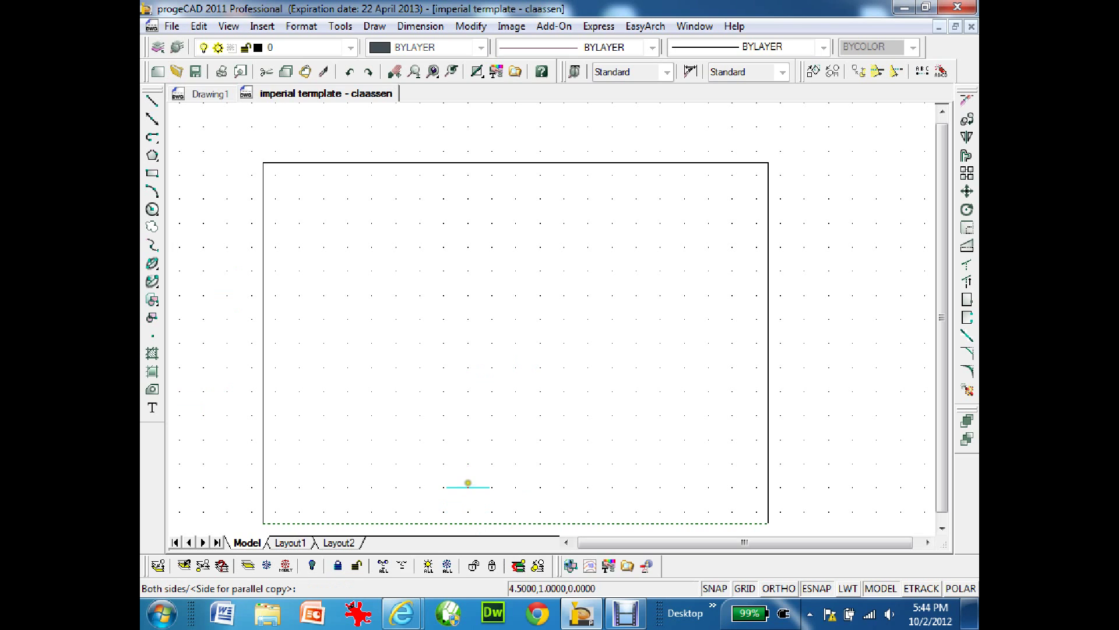
{"action": "left_click", "coordinate": [468, 476]}
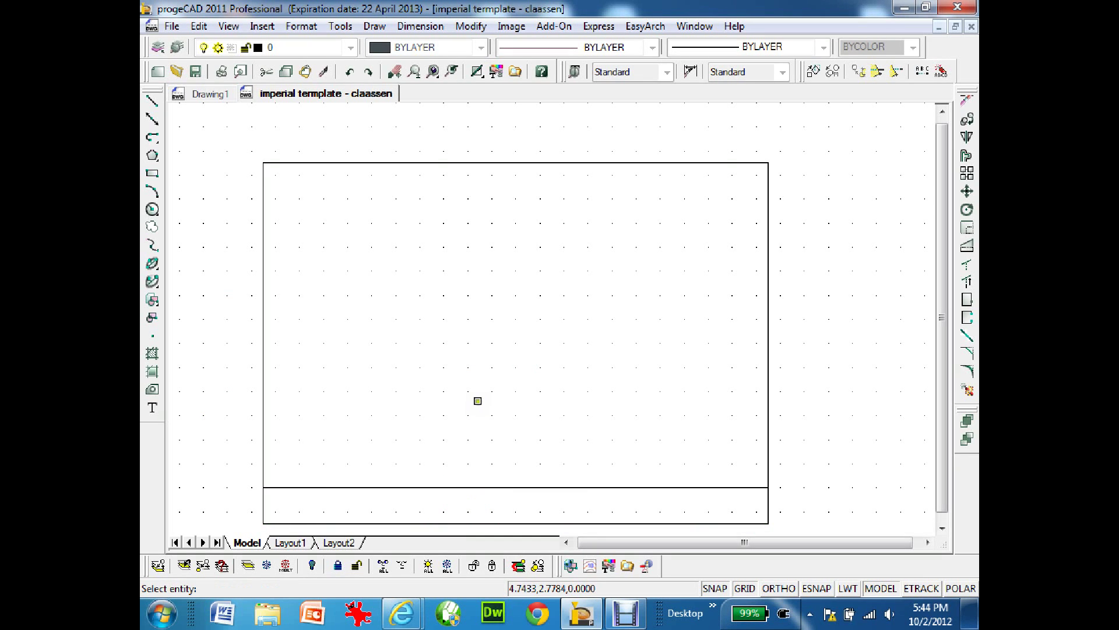
{"action": "key", "text": "Return"}
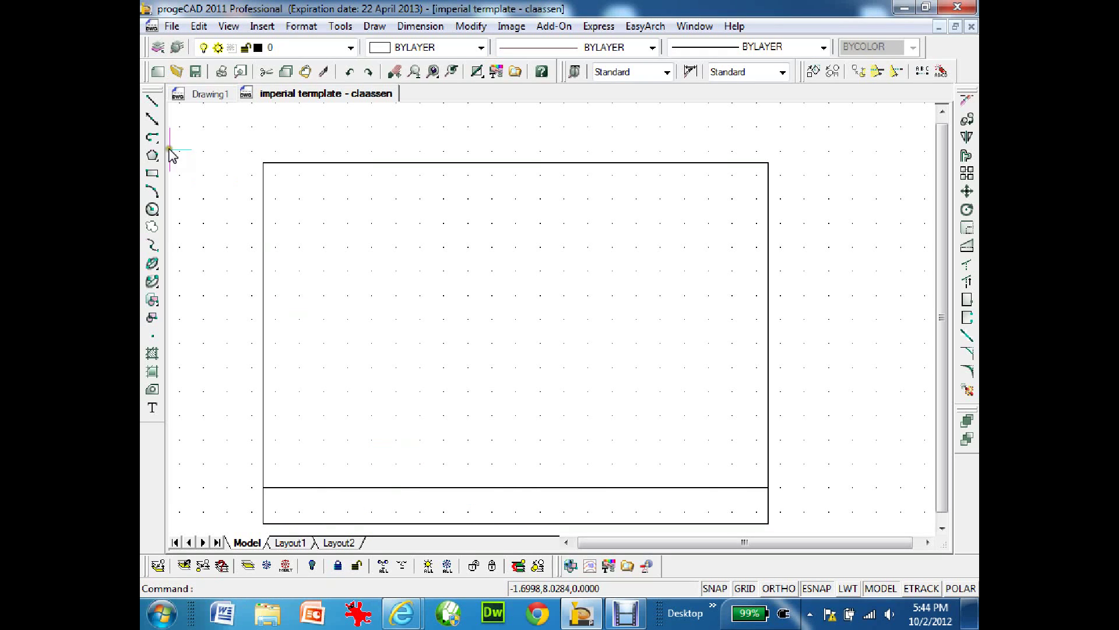
Start a line and change the entity snap modes, turning Midpoint off and Nearest on
{"action": "left_click", "coordinate": [152, 103]}
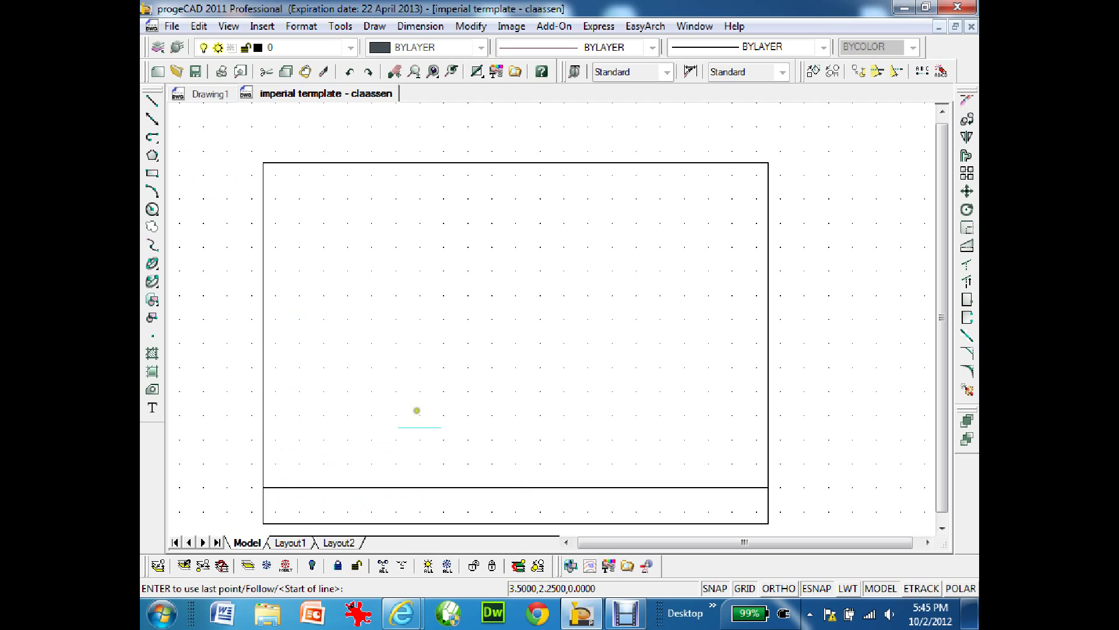
{"action": "right_click", "coordinate": [814, 588]}
{"action": "left_click", "coordinate": [848, 579]}
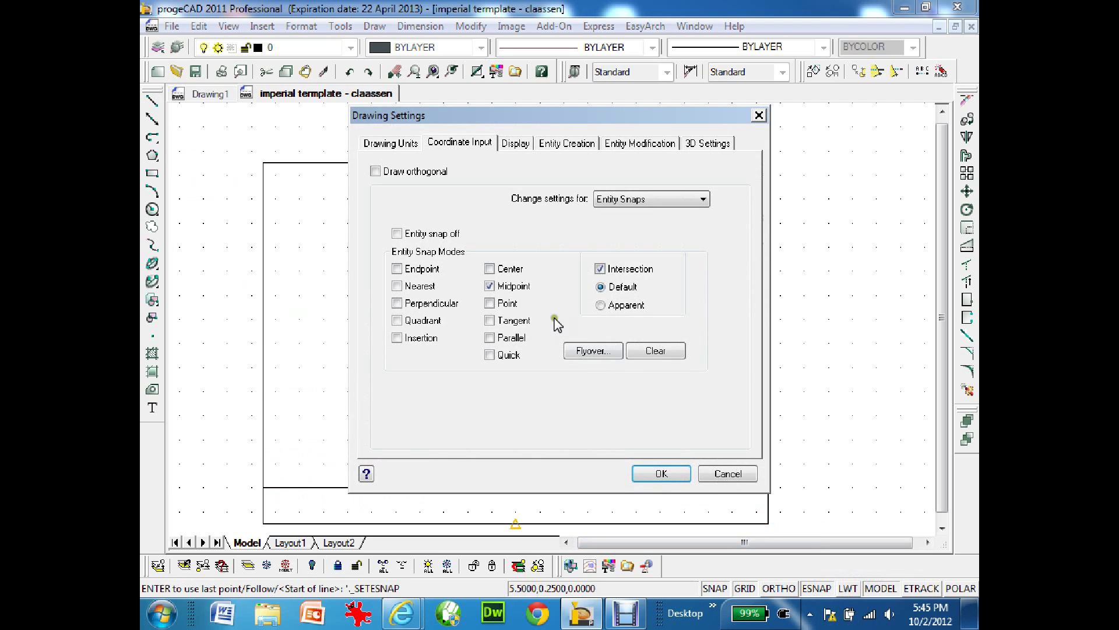
{"action": "left_click", "coordinate": [489, 286]}
{"action": "left_click", "coordinate": [397, 285]}
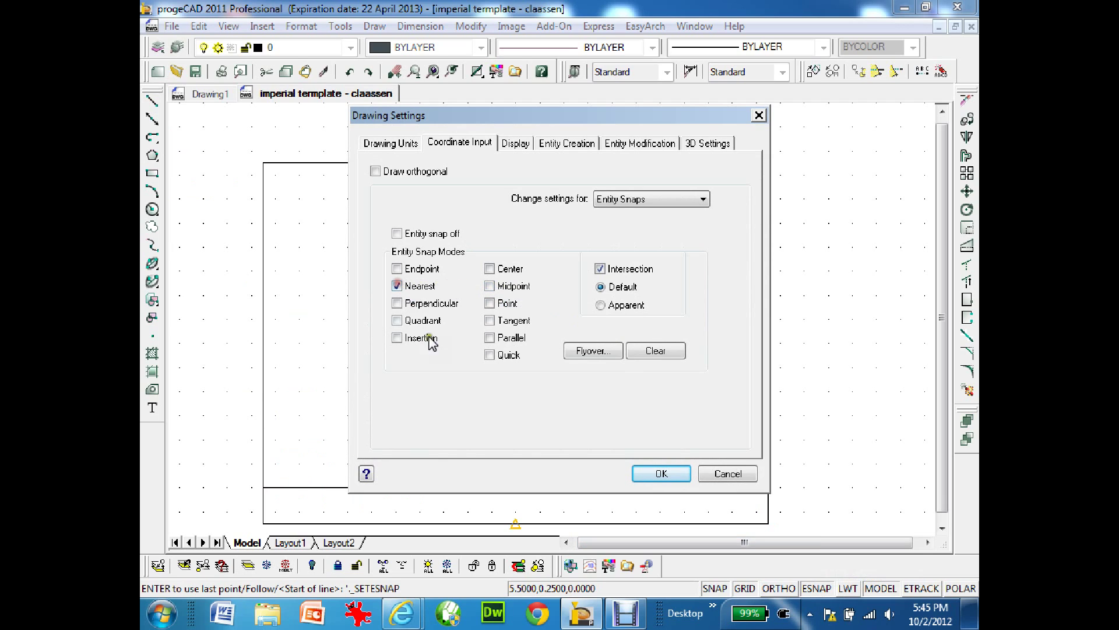
{"action": "left_click", "coordinate": [644, 472]}
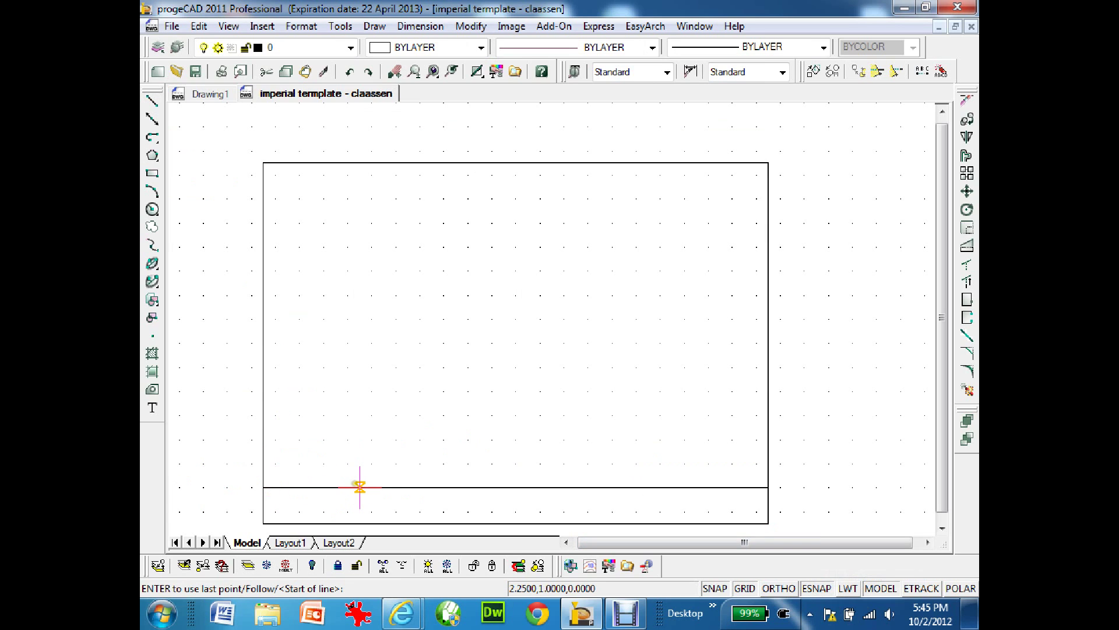
Draw three vertical dividing lines across the title strip, two in its left third (the second at about x = 3.75) and one toward its right end
{"action": "left_click", "coordinate": [348, 523]}
{"action": "key", "text": "Escape"}
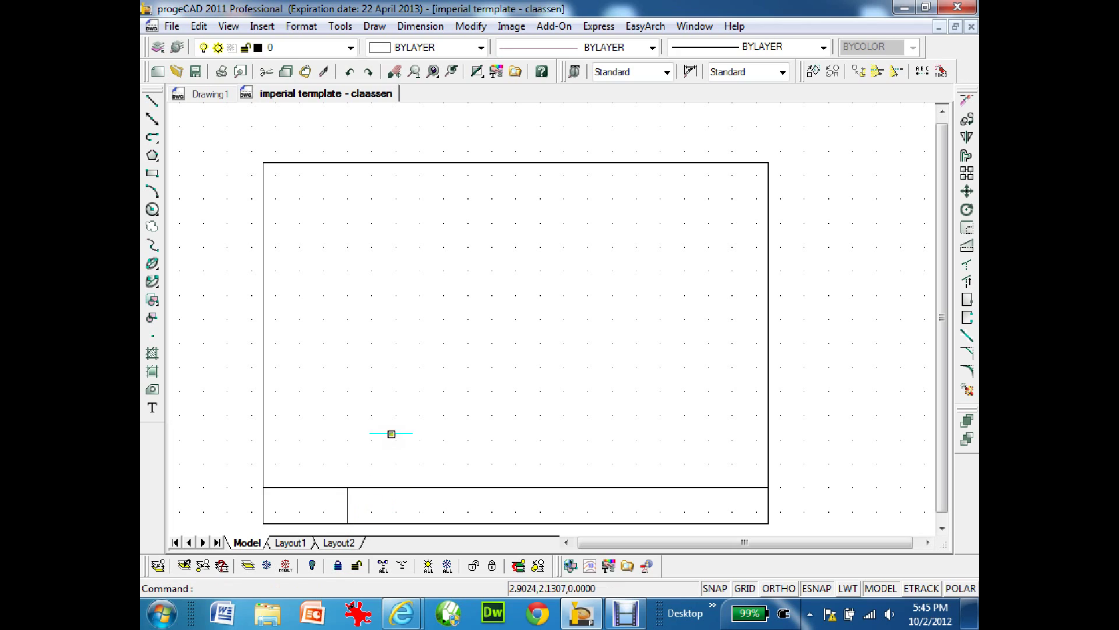
{"action": "key", "text": "Return"}
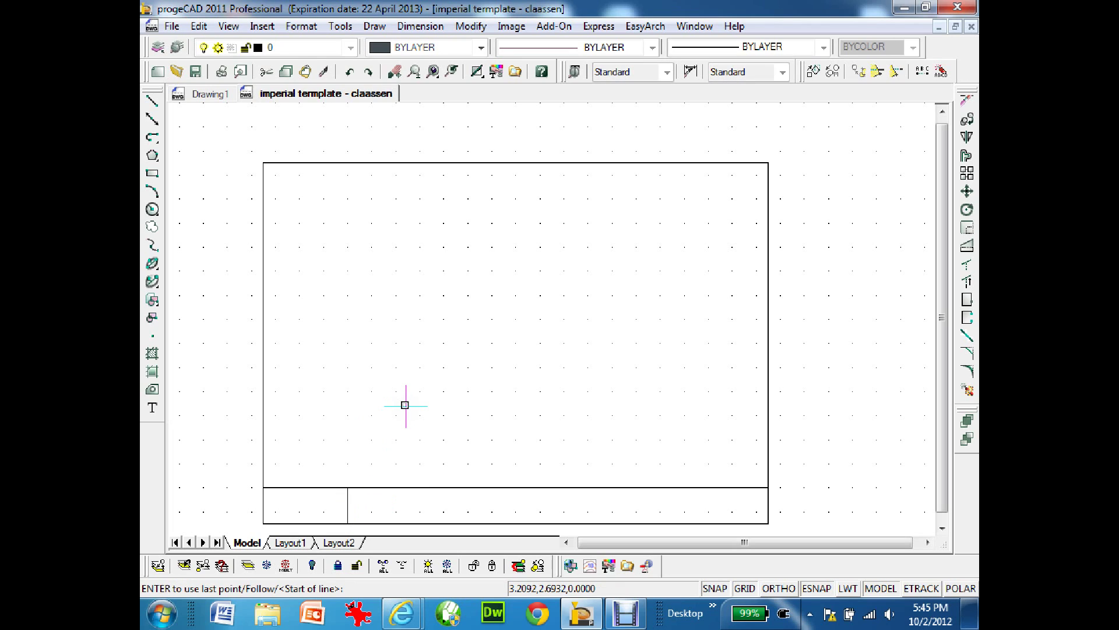
{"action": "left_click", "coordinate": [432, 487]}
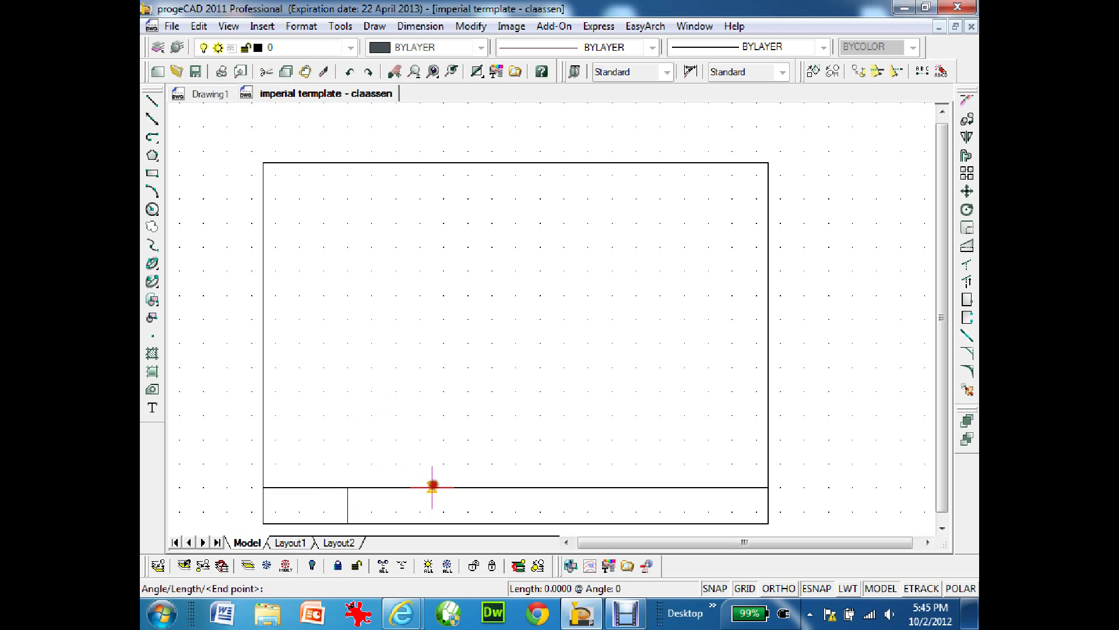
{"action": "left_click", "coordinate": [429, 522]}
{"action": "key", "text": "Return"}
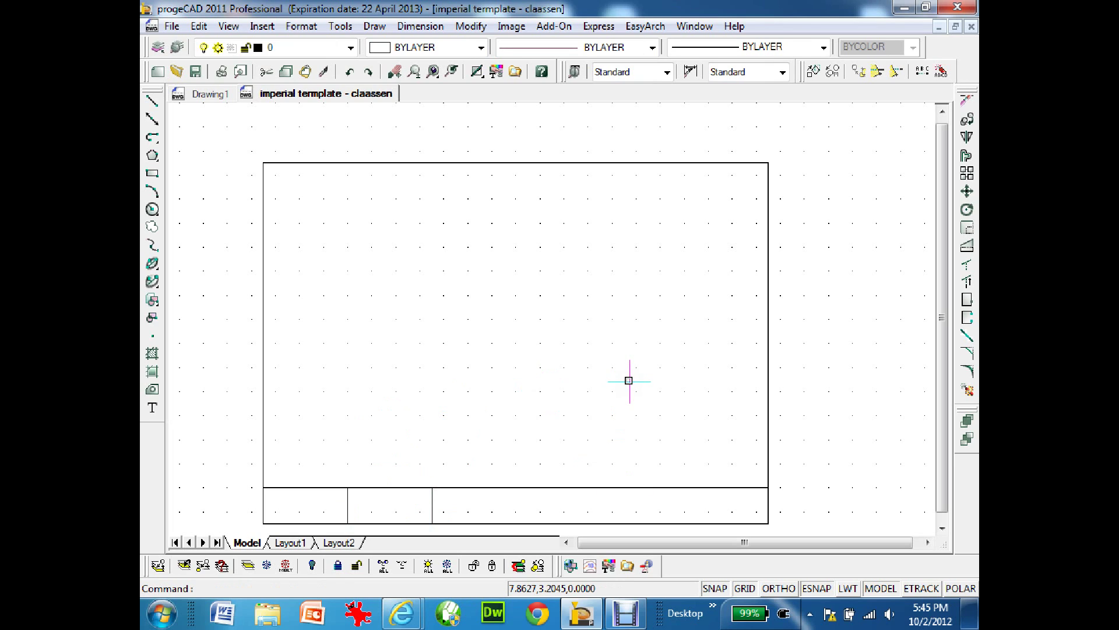
{"action": "key", "text": "Return"}
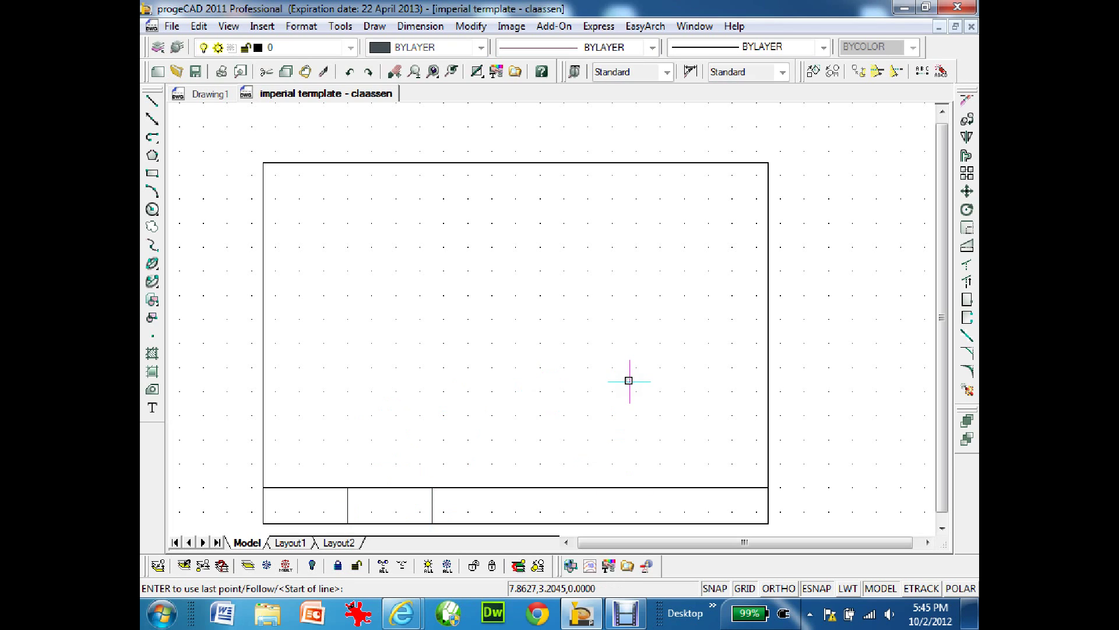
{"action": "left_click", "coordinate": [648, 487]}
{"action": "left_click", "coordinate": [648, 523]}
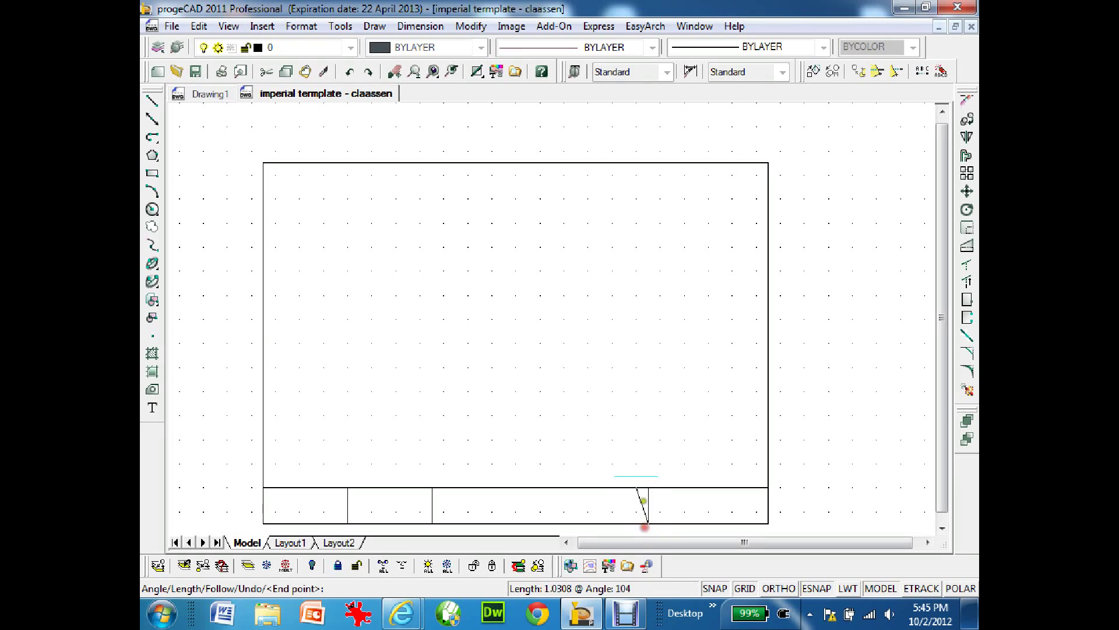
{"action": "key", "text": "Return"}
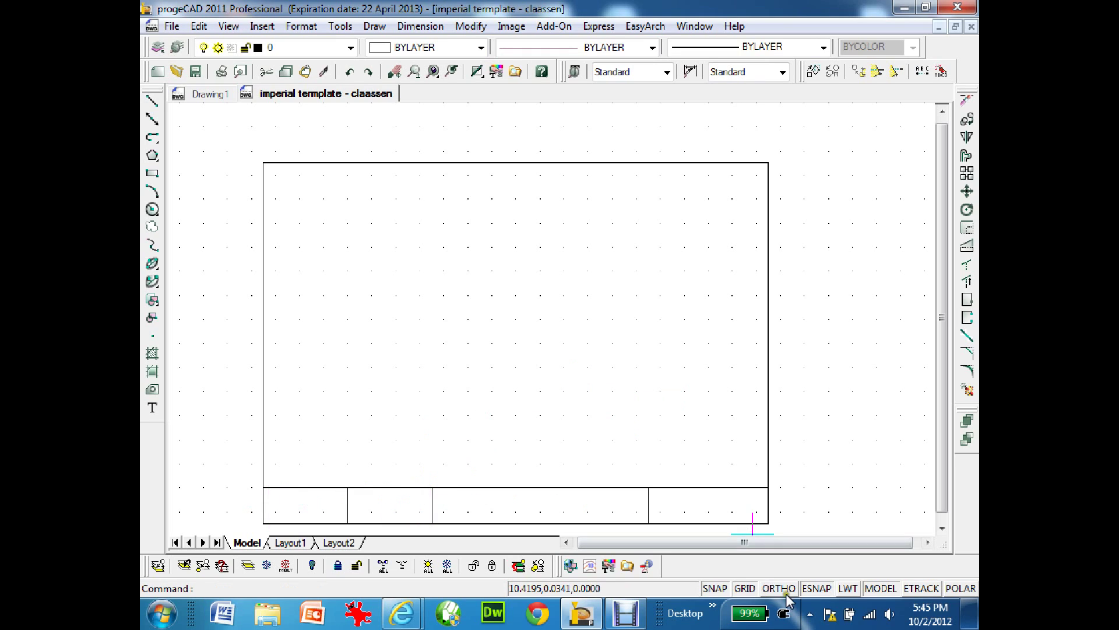
Change the entity snap modes, turning Nearest off and Midpoint on
{"action": "right_click", "coordinate": [809, 590]}
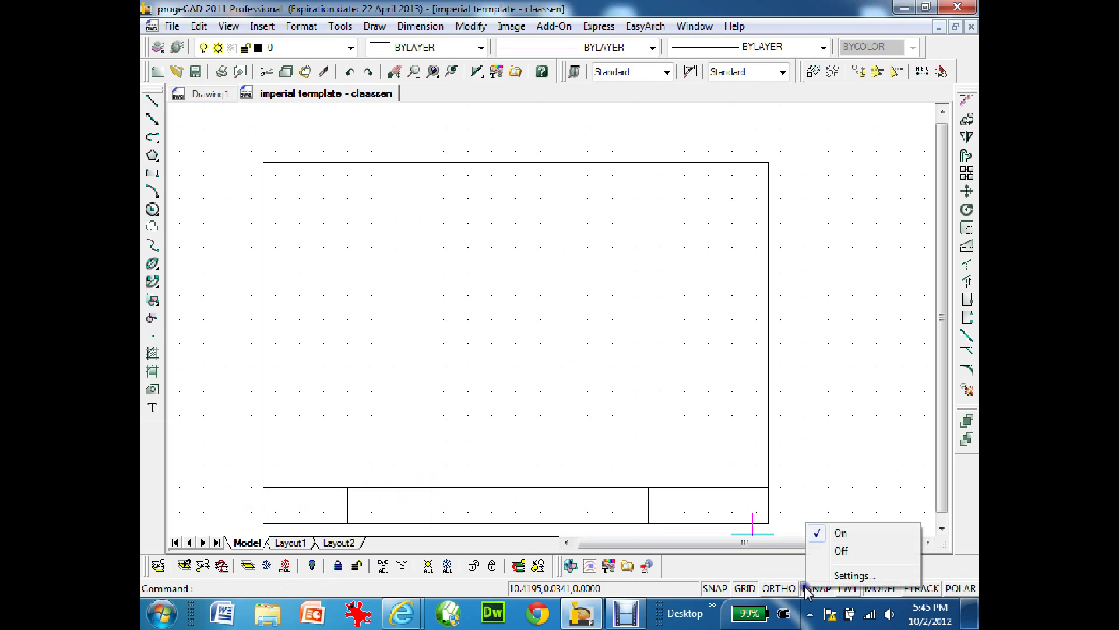
{"action": "left_click", "coordinate": [846, 574]}
{"action": "left_click", "coordinate": [397, 286]}
{"action": "left_click", "coordinate": [489, 286]}
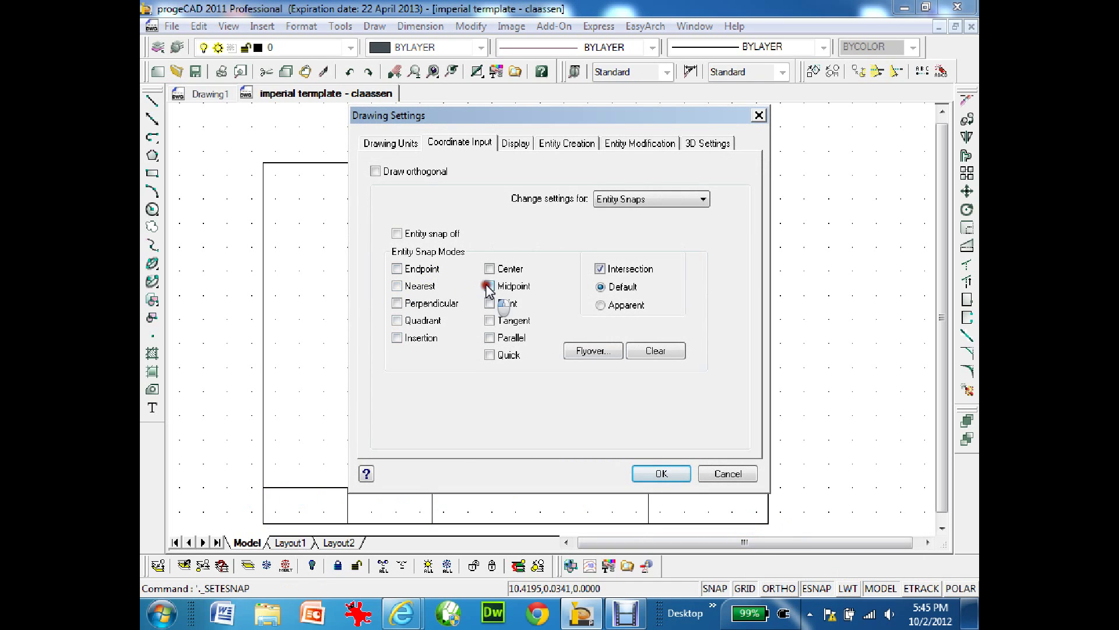
{"action": "left_click", "coordinate": [656, 474]}
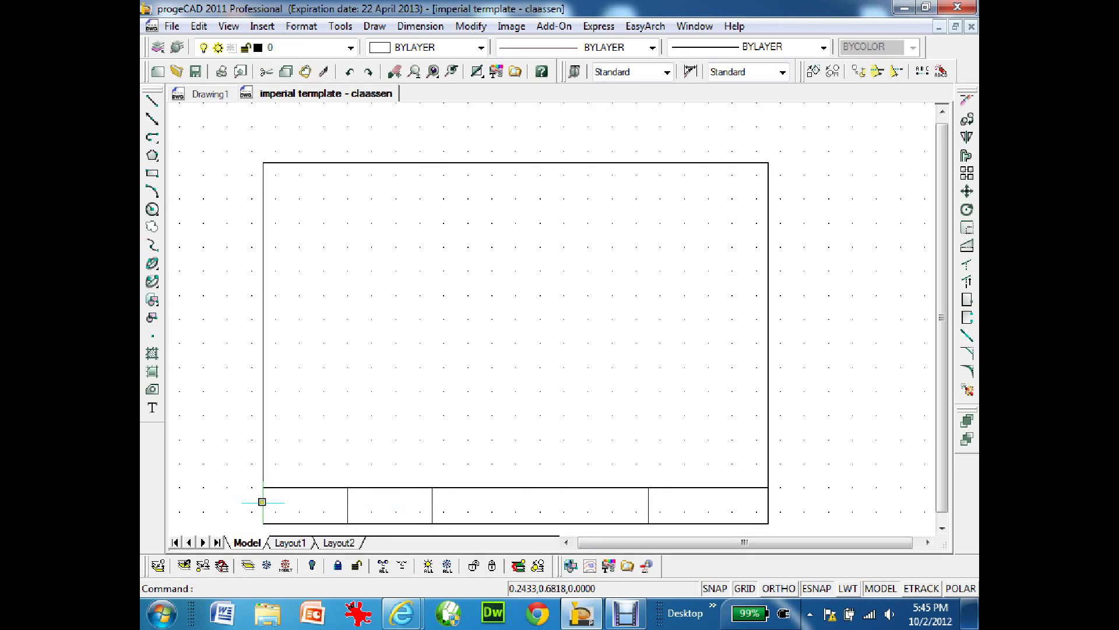
Draw a horizontal line about 4 long with Ortho on, from the second divider's midpoint leftward past the border's left edge
{"action": "left_click", "coordinate": [152, 100]}
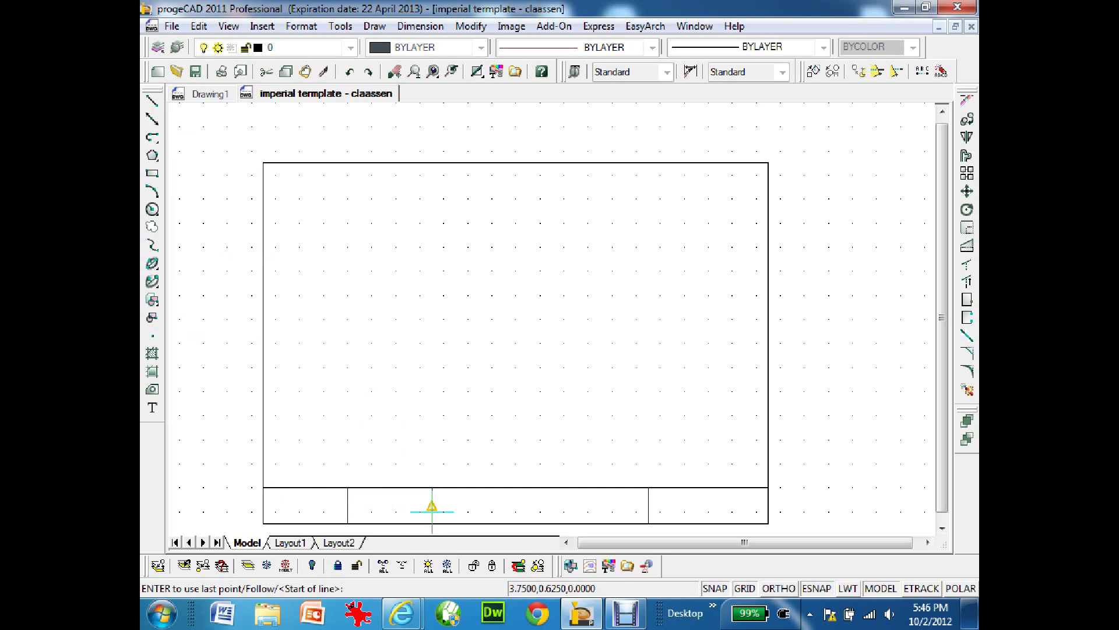
{"action": "left_click", "coordinate": [432, 511]}
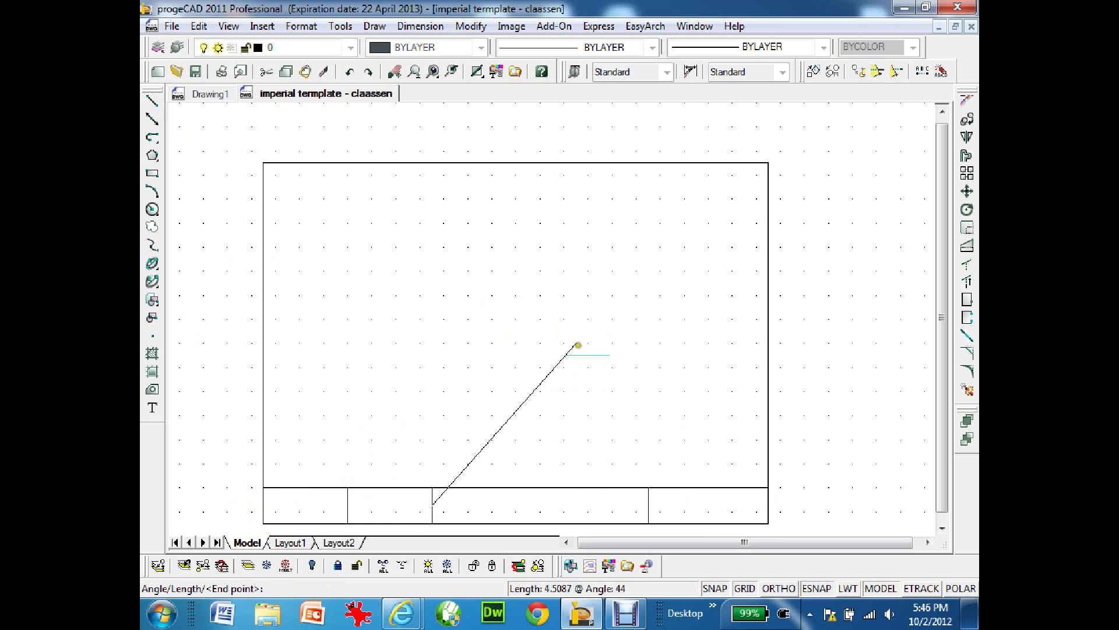
{"action": "left_click", "coordinate": [777, 588]}
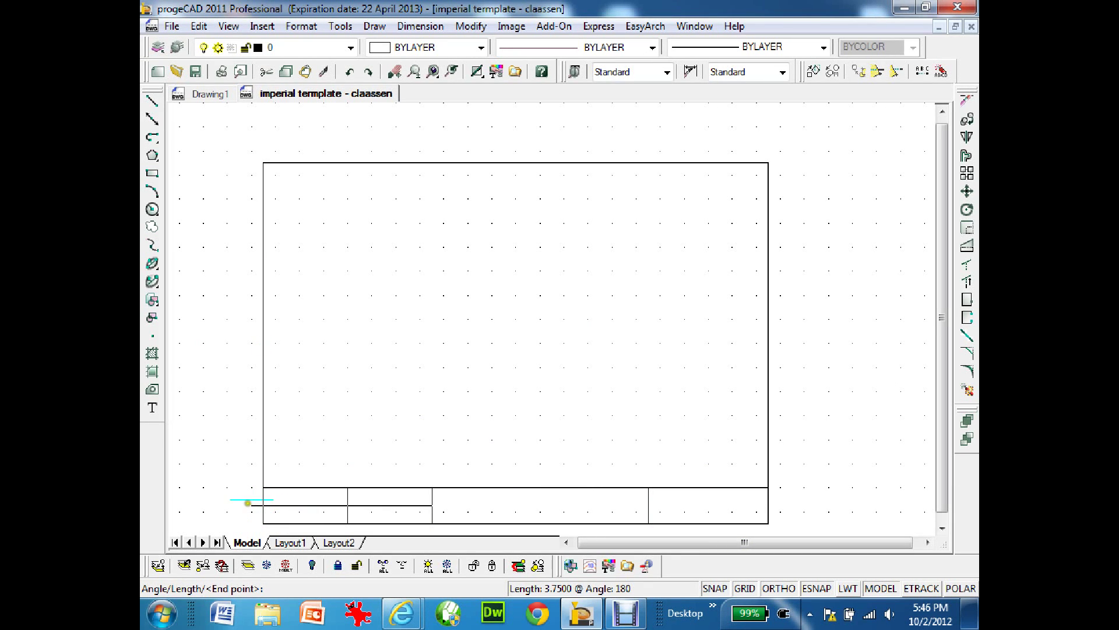
{"action": "left_click", "coordinate": [236, 495]}
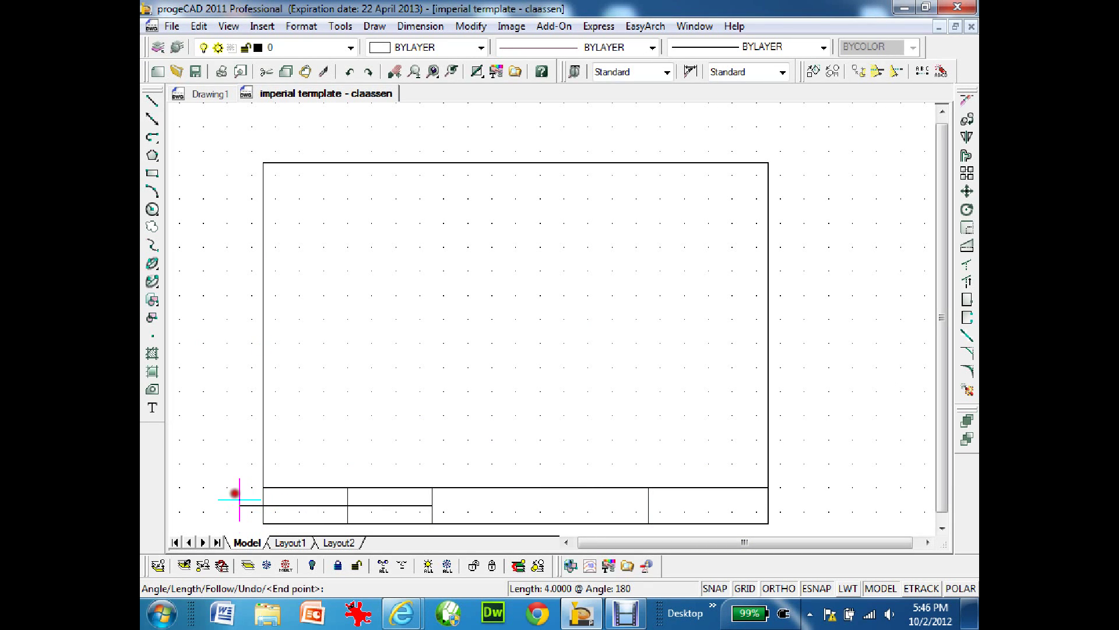
Trim the horizontal divider's overhang outside the border, using the border's left edge as the cutting entity
{"action": "right_click", "coordinate": [245, 449]}
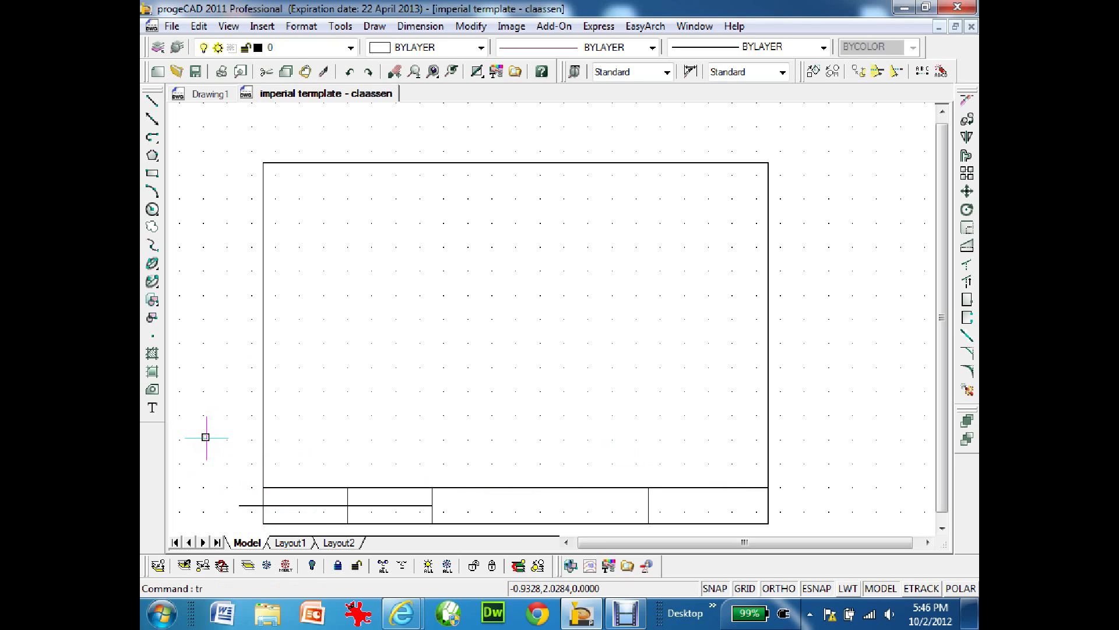
{"action": "key", "text": "Return"}
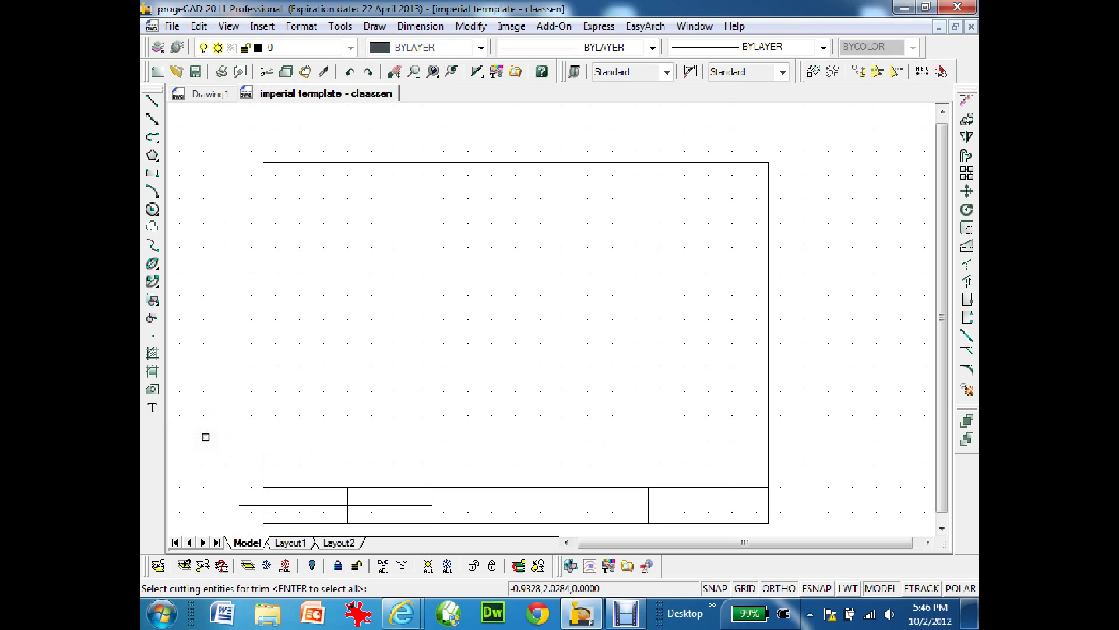
{"action": "left_click", "coordinate": [264, 443]}
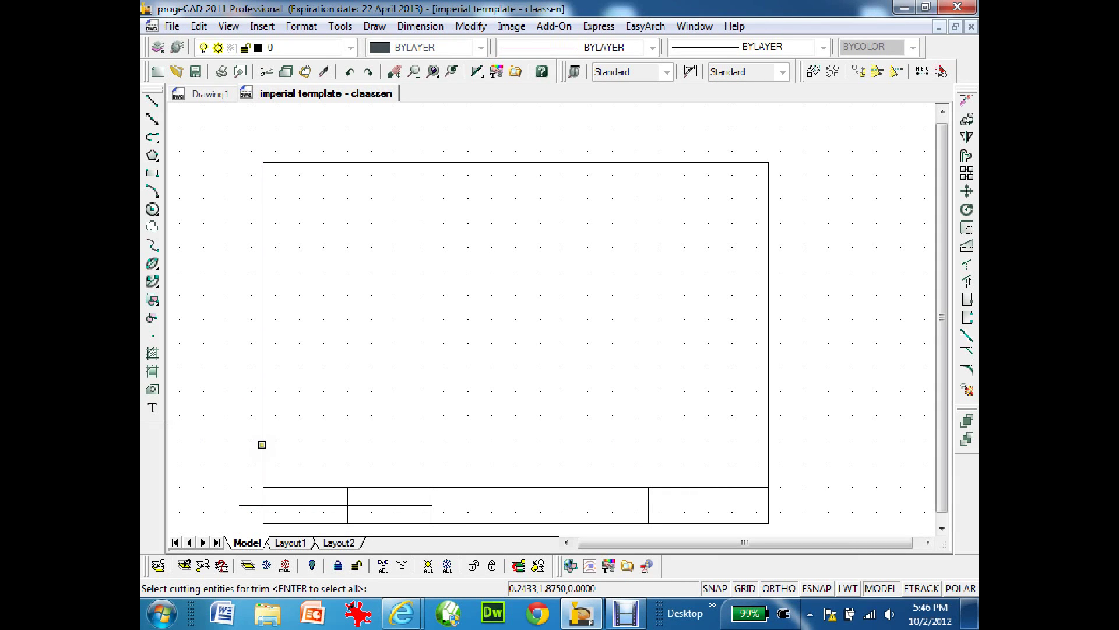
{"action": "key", "text": "Return"}
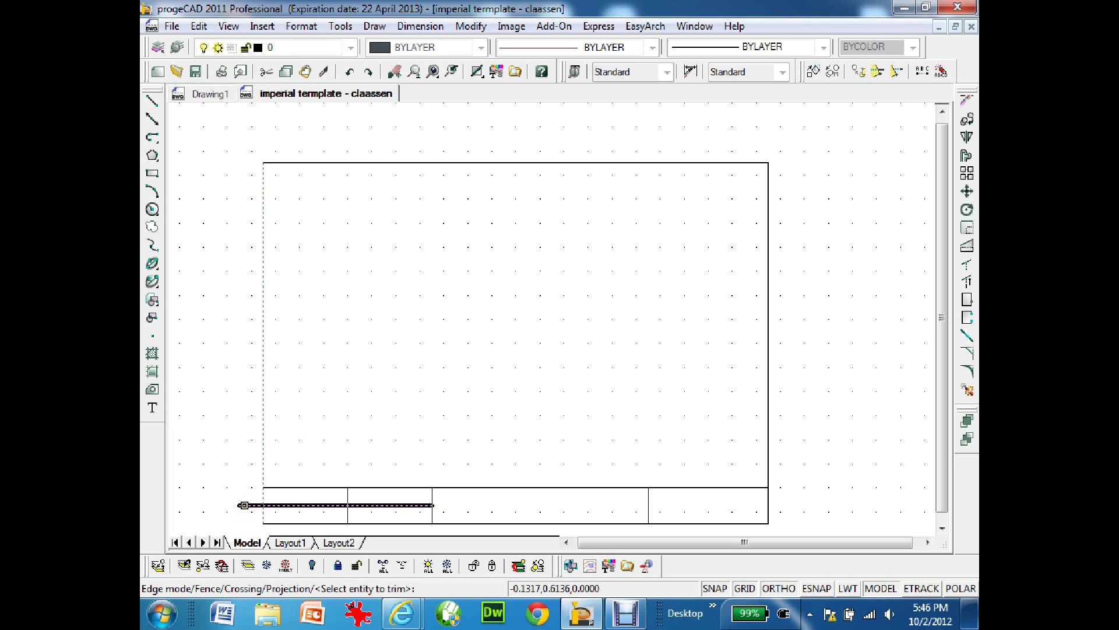
{"action": "left_click", "coordinate": [244, 505]}
{"action": "key", "text": "Return"}
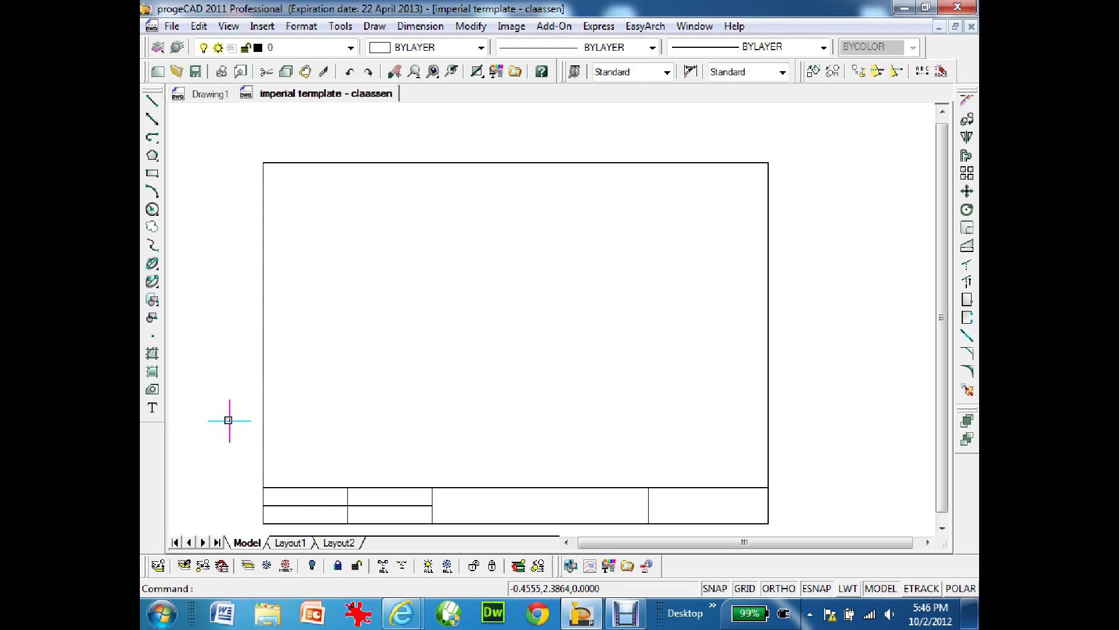
Add the text "Name:" at 0.5, 0.75 in the upper-left title block cell, with height 0.05 and rotation 0
{"action": "left_click", "coordinate": [152, 317]}
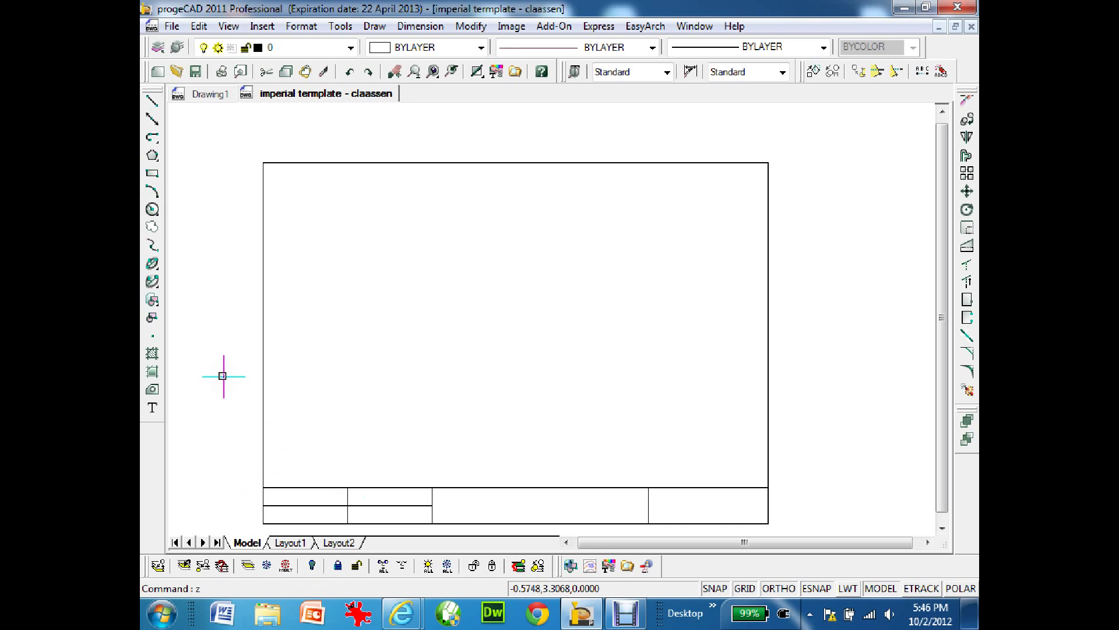
{"action": "key", "text": "Return"}
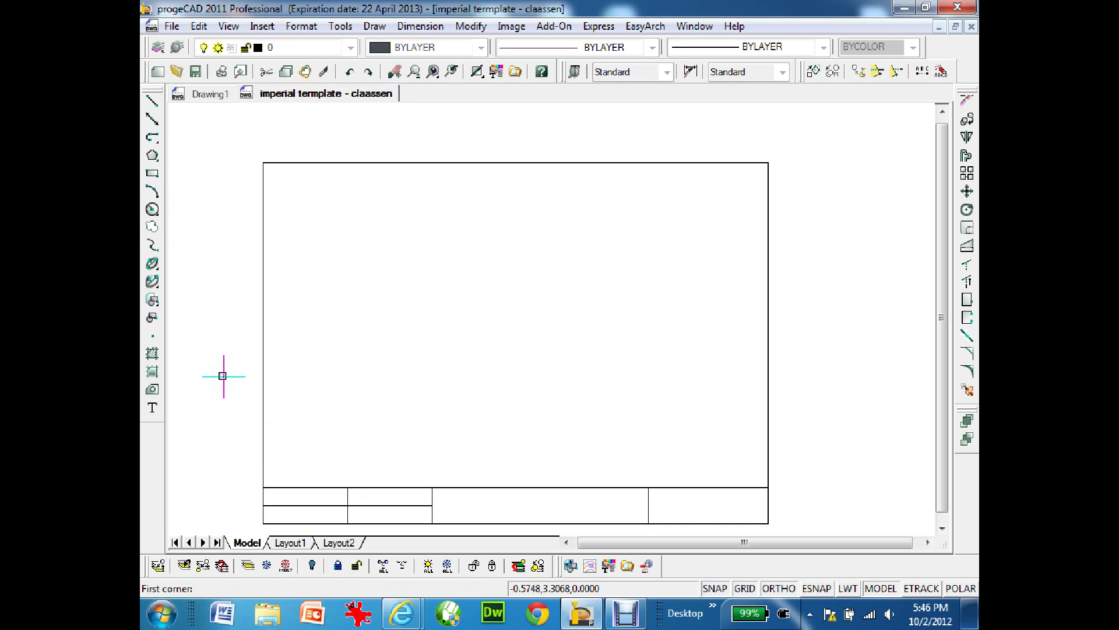
{"action": "left_click", "coordinate": [240, 441]}
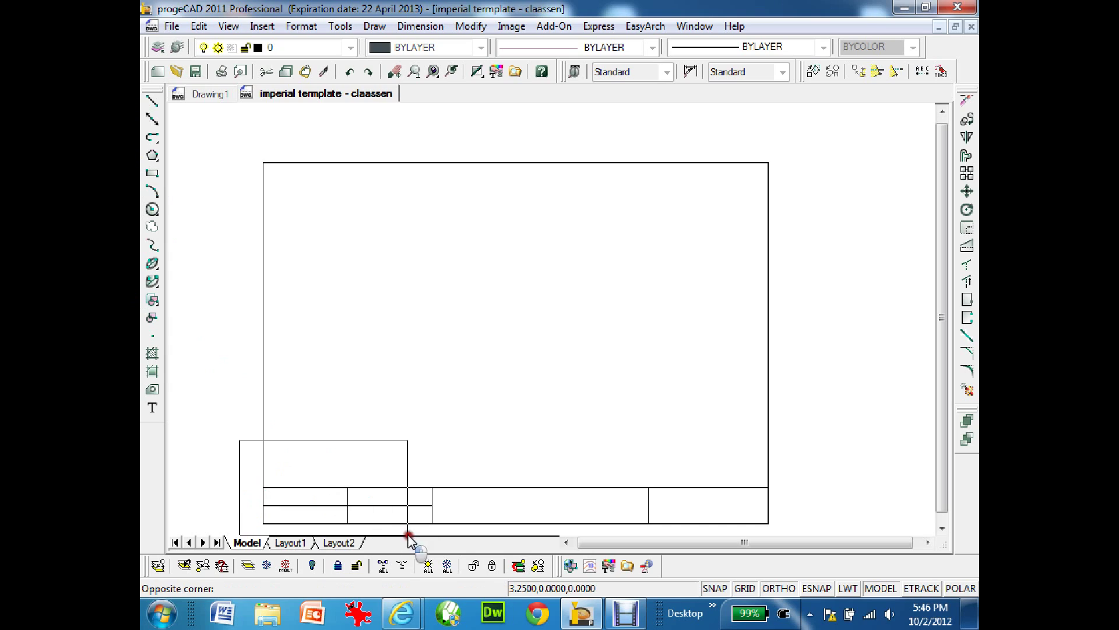
{"action": "left_click", "coordinate": [451, 533]}
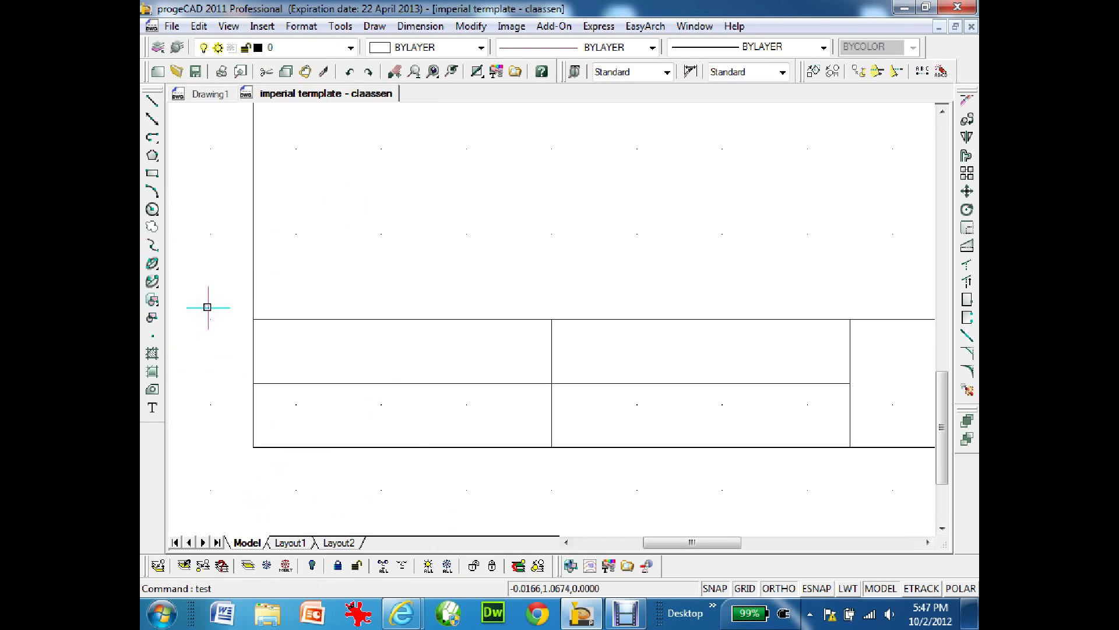
{"action": "key", "text": "Return"}
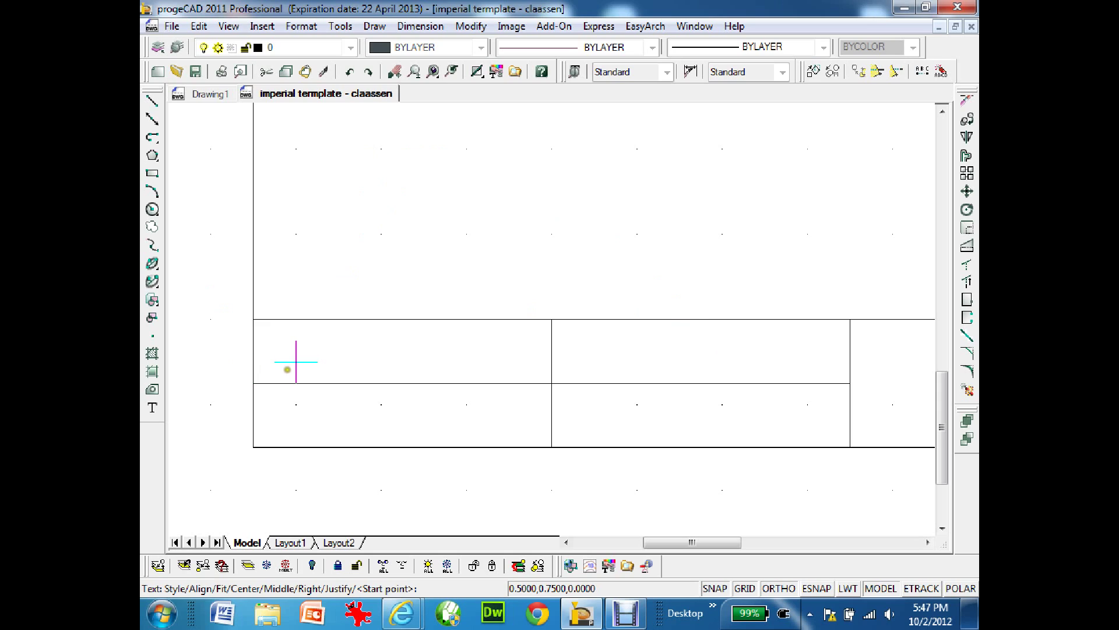
{"action": "left_click", "coordinate": [296, 361]}
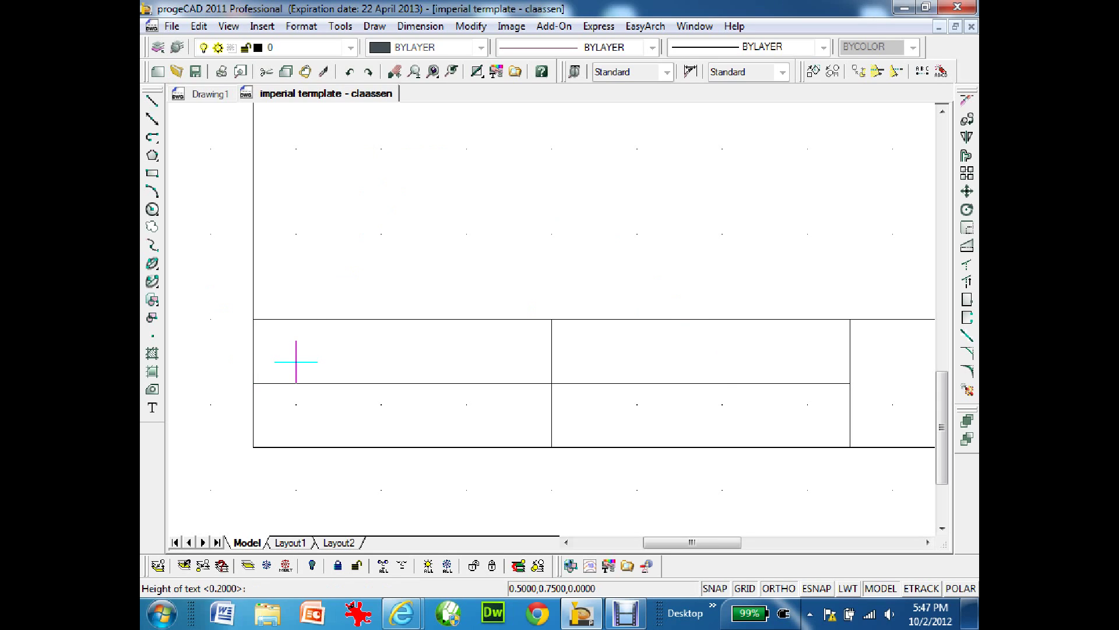
{"action": "type", "text": ".05"}
{"action": "key", "text": "Return"}
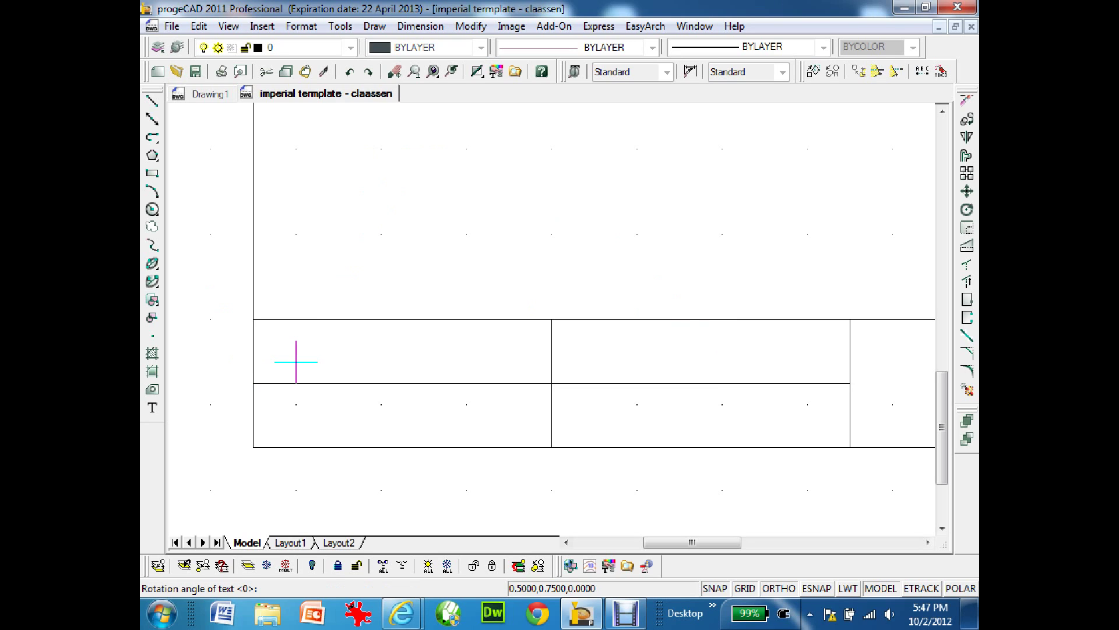
{"action": "key", "text": "Return"}
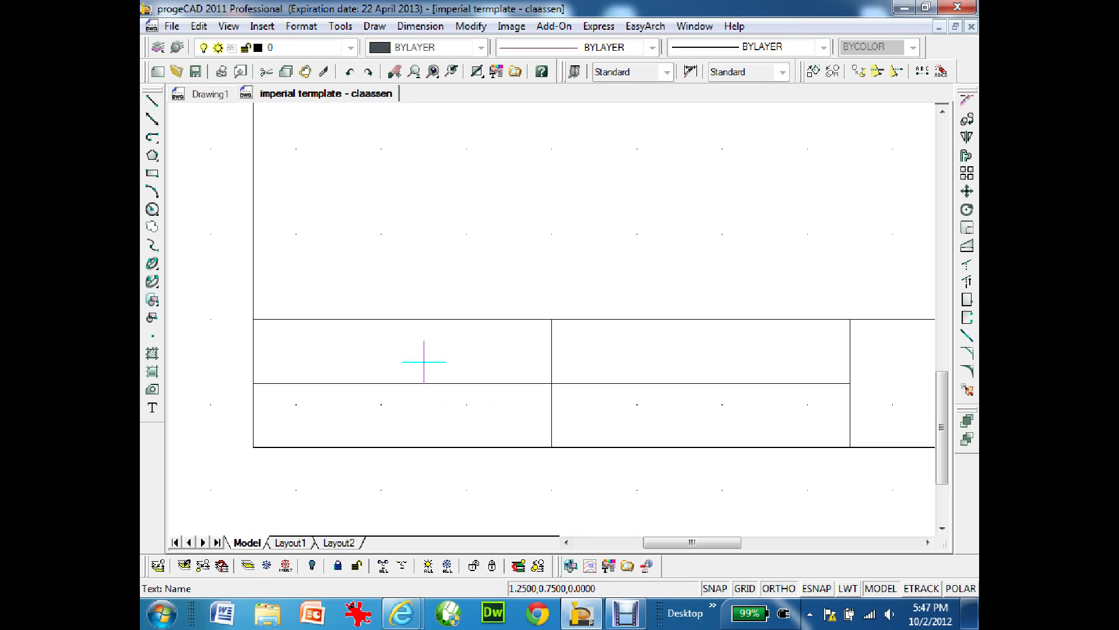
{"action": "type", "text": "Name:"}
{"action": "key", "text": "Return"}
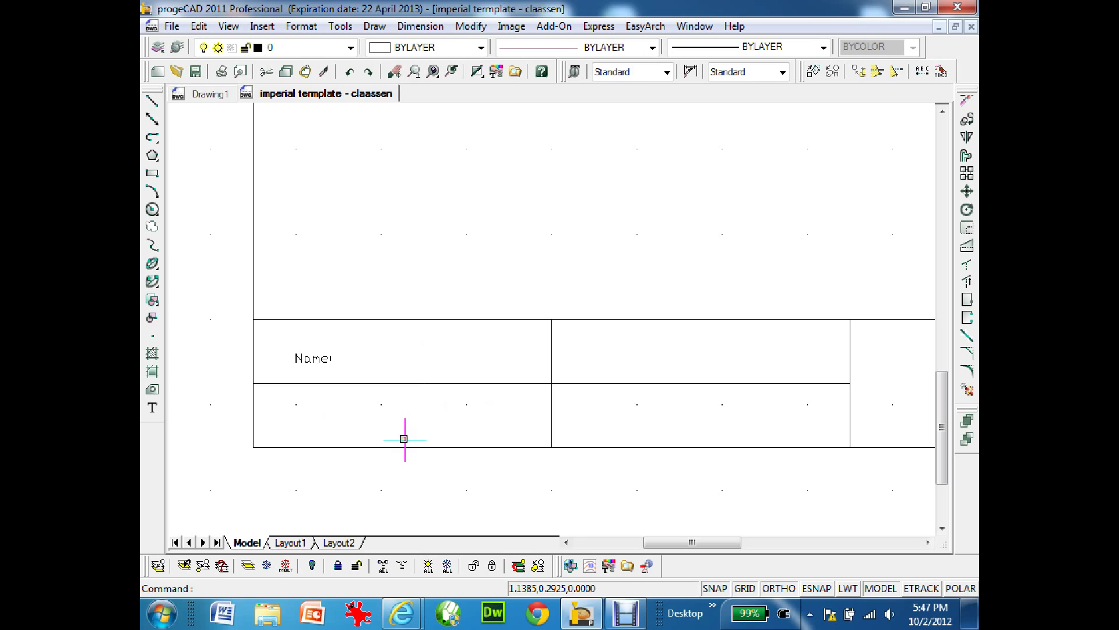
Add the text "Date:" at 0.5, 0.5 in the cell below the Name label, with height 0.05 and rotation 0
{"action": "key", "text": "Return"}
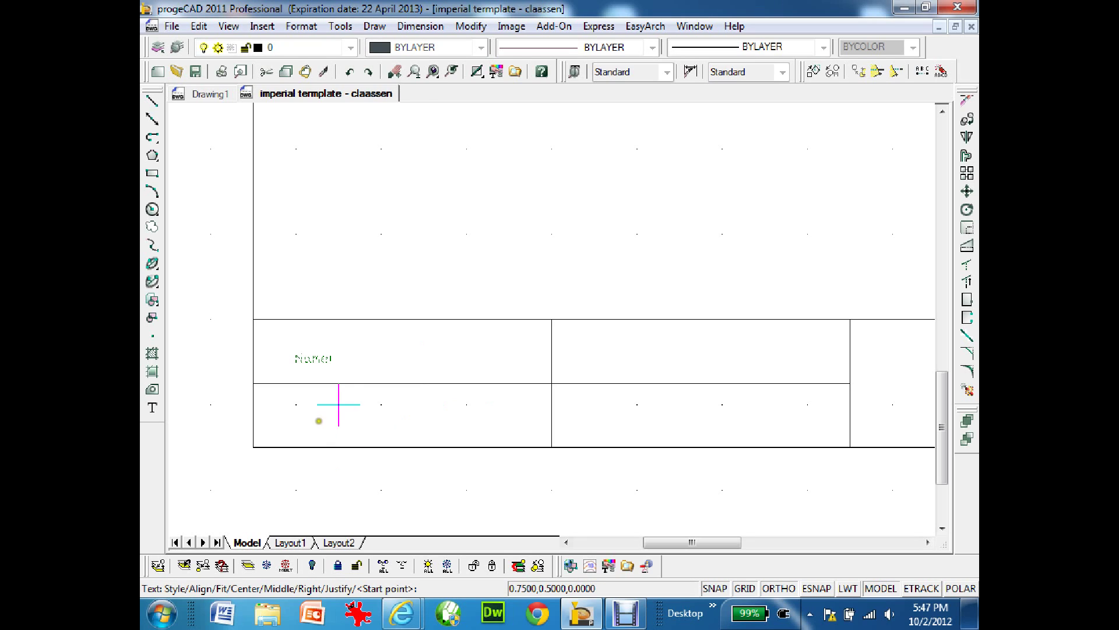
{"action": "left_click", "coordinate": [296, 404]}
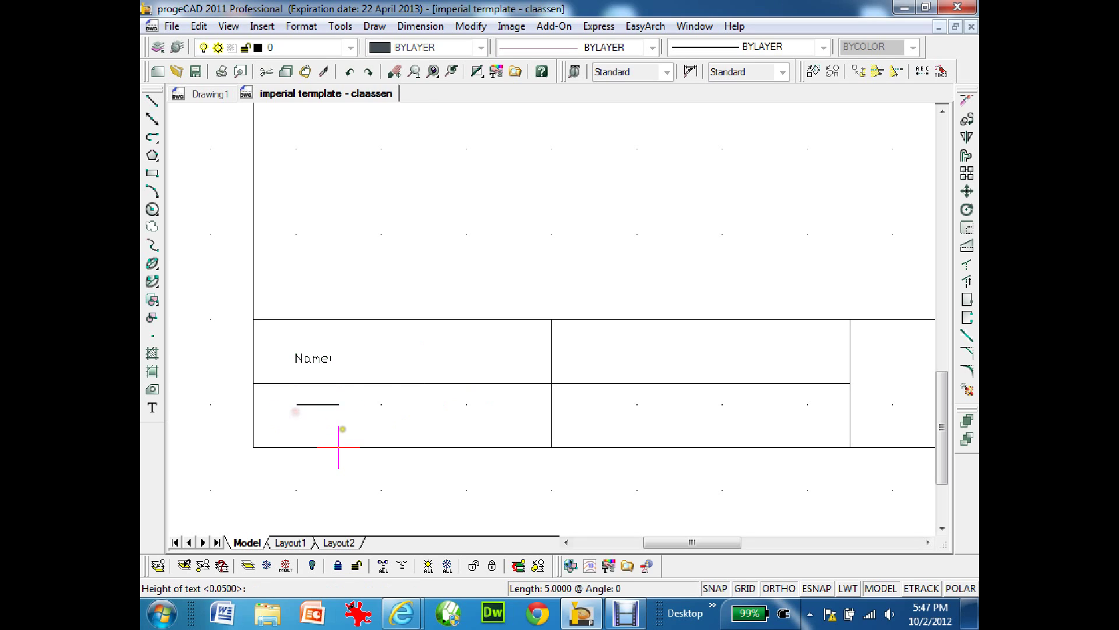
{"action": "key", "text": "Return"}
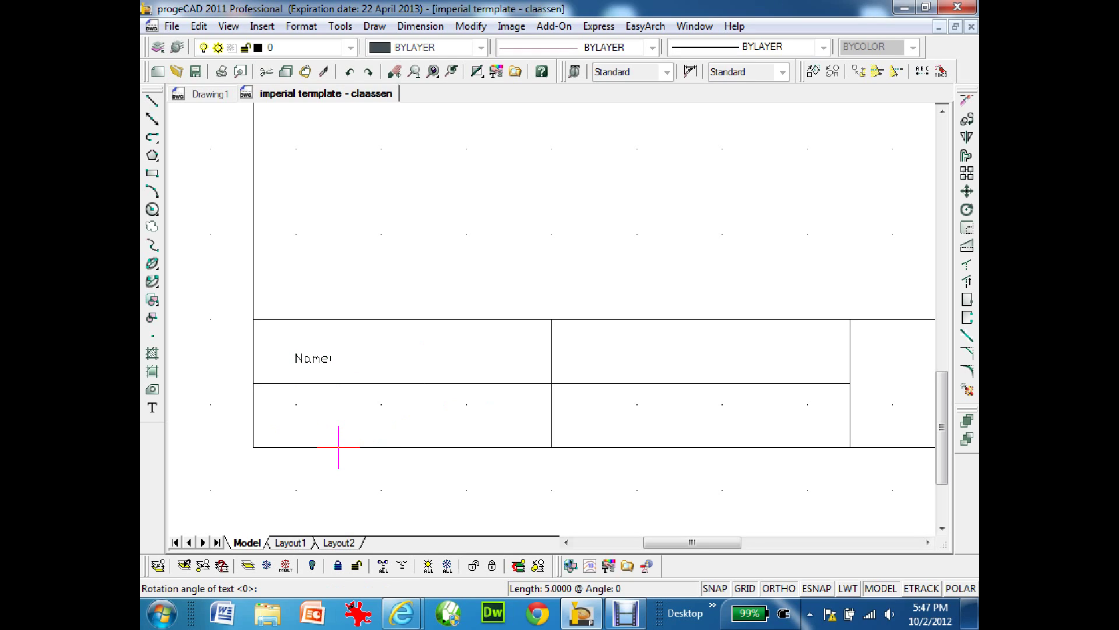
{"action": "key", "text": "Return"}
{"action": "key", "text": "Return"}
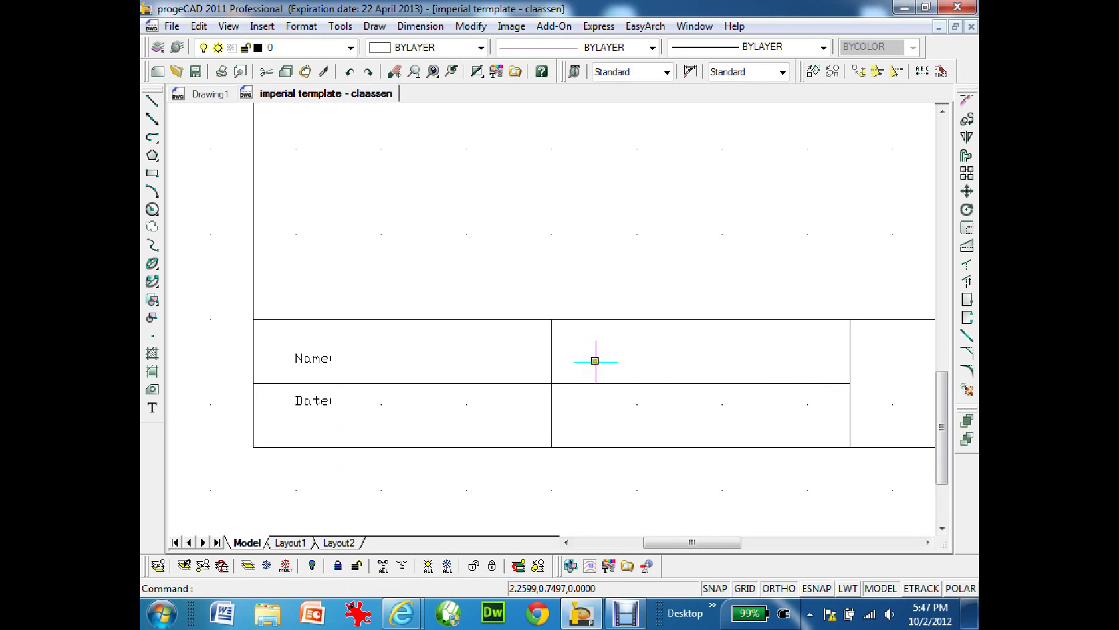
Add the text "Scale:" at 2.25, 0.75 in the second column's upper cell, with the same height and rotation 0
{"action": "key", "text": "Return"}
{"action": "left_click", "coordinate": [574, 360]}
{"action": "key", "text": "Return"}
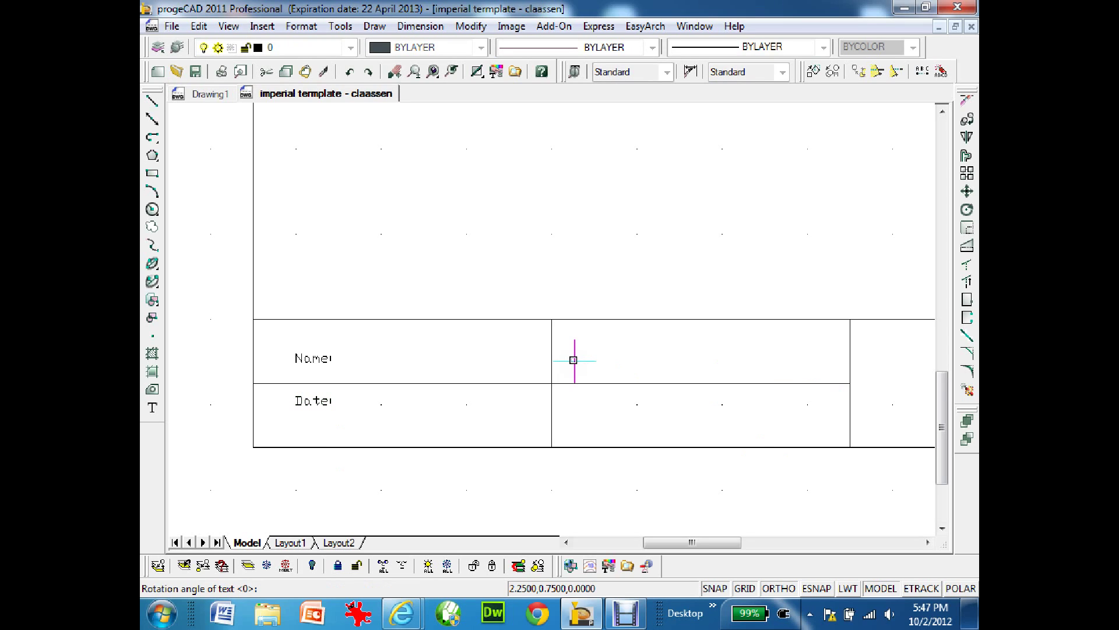
{"action": "key", "text": "Return"}
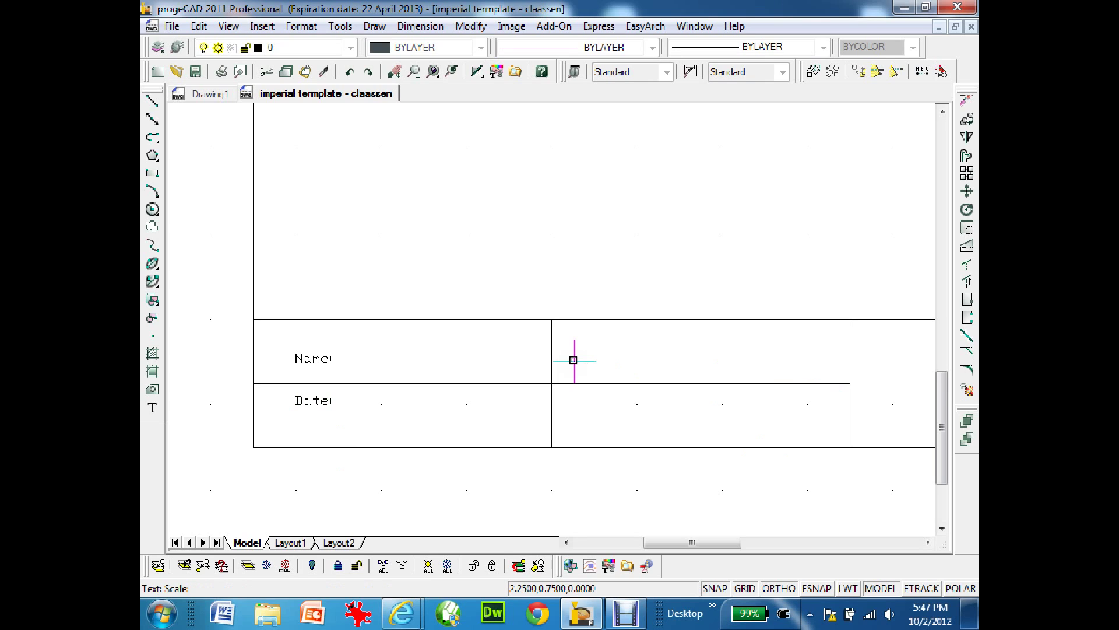
{"action": "type", "text": "Scale:"}
{"action": "key", "text": "Return"}
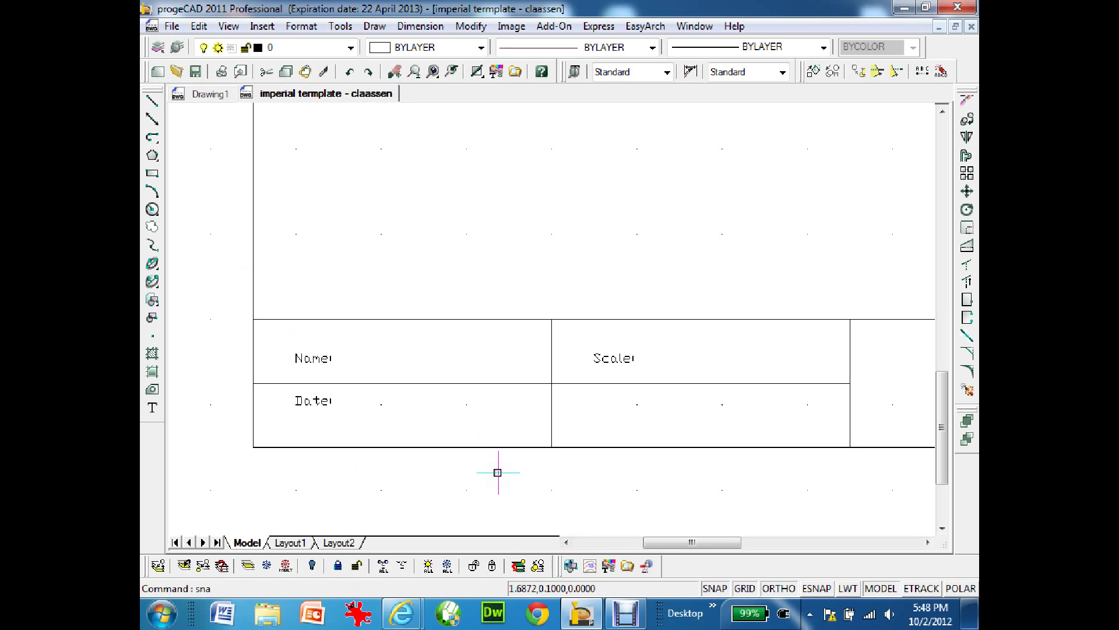
Set the snap spacing to 0.0625
{"action": "key", "text": "Return"}
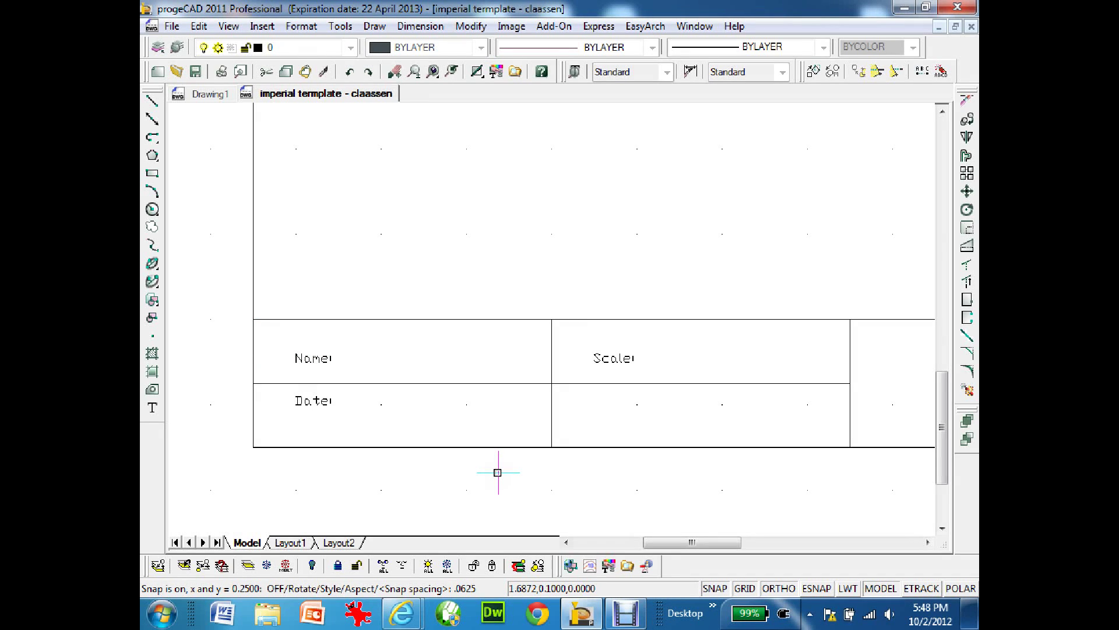
{"action": "type", "text": ".0625"}
{"action": "key", "text": "Return"}
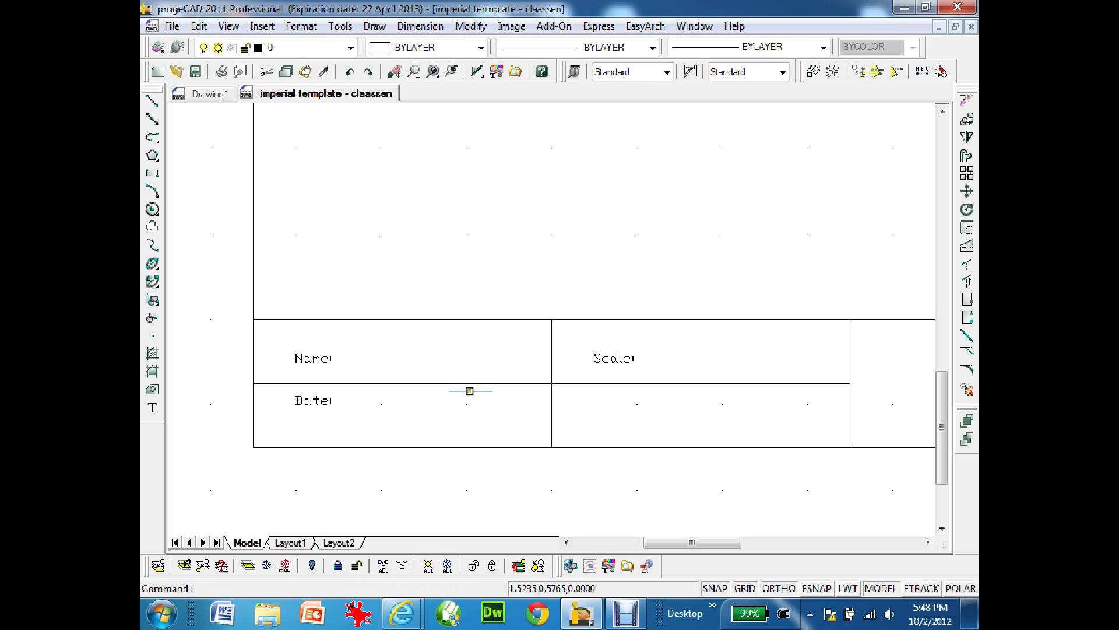
Move the Name label slightly to the right within its cell and deselect it
{"action": "left_click", "coordinate": [302, 358]}
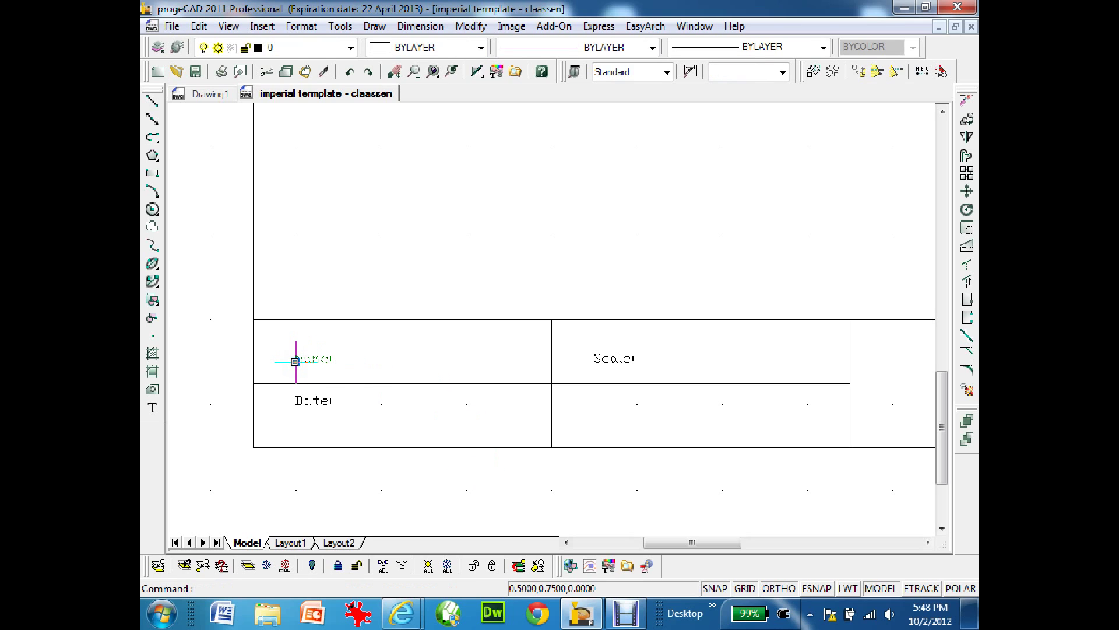
{"action": "left_click", "coordinate": [295, 361]}
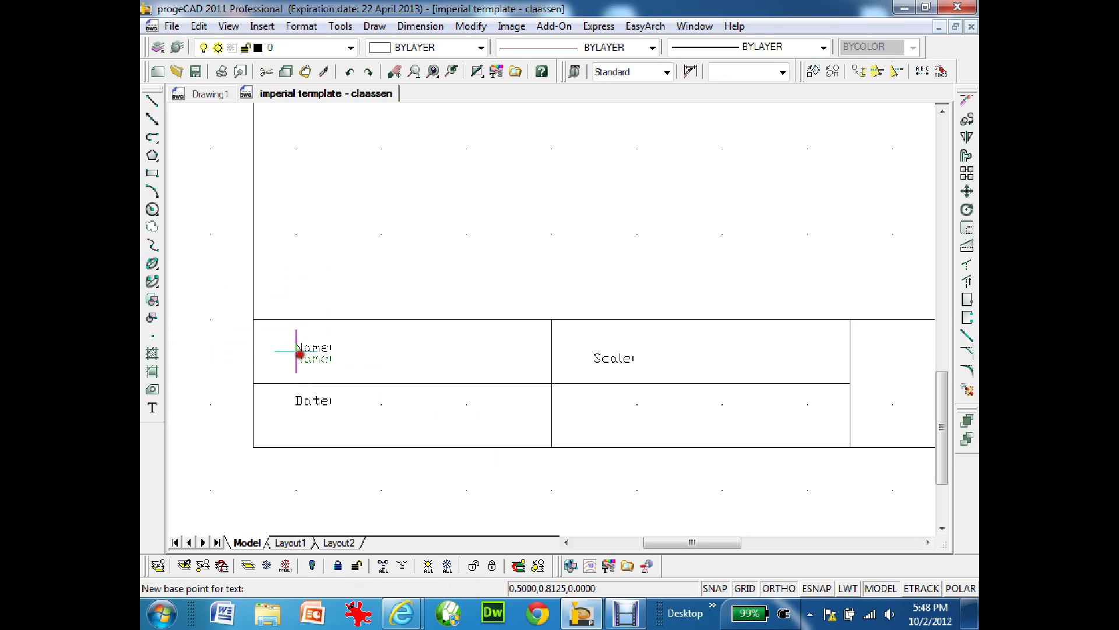
{"action": "left_click", "coordinate": [328, 361]}
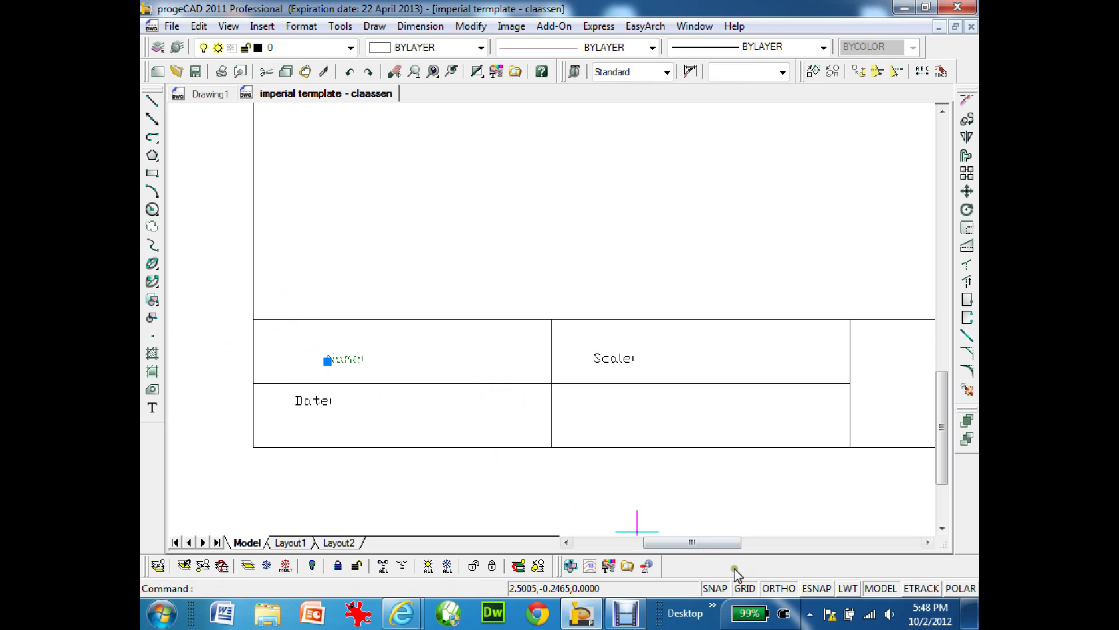
{"action": "key", "text": "Escape"}
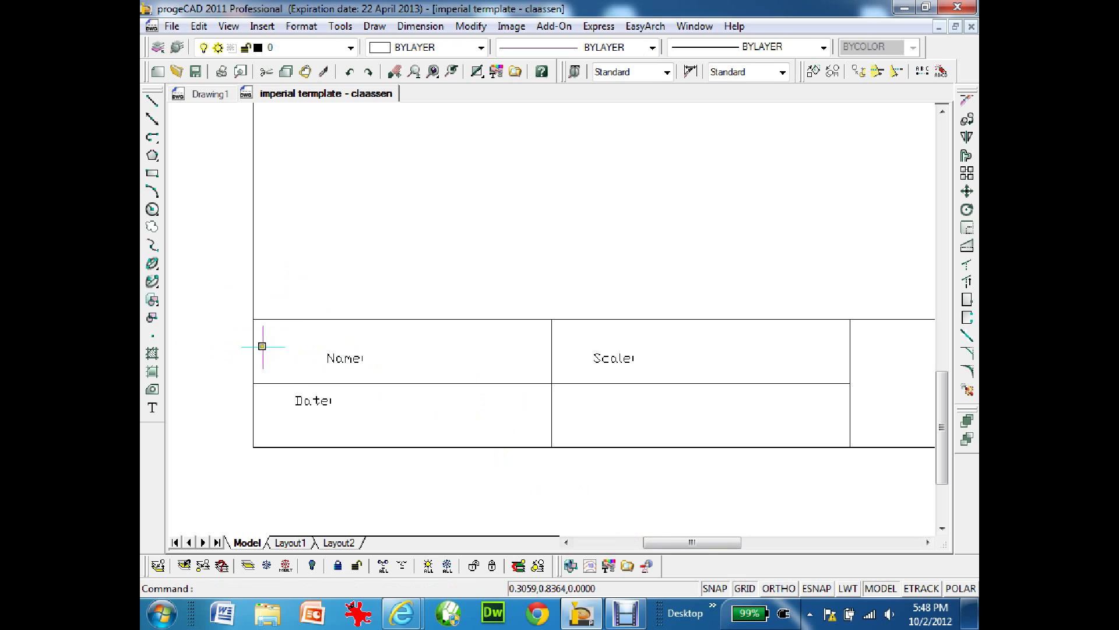
Try to move the Name label to the upper-left corner of its cell, and undo the move
{"action": "left_click", "coordinate": [349, 358]}
{"action": "left_click", "coordinate": [327, 361]}
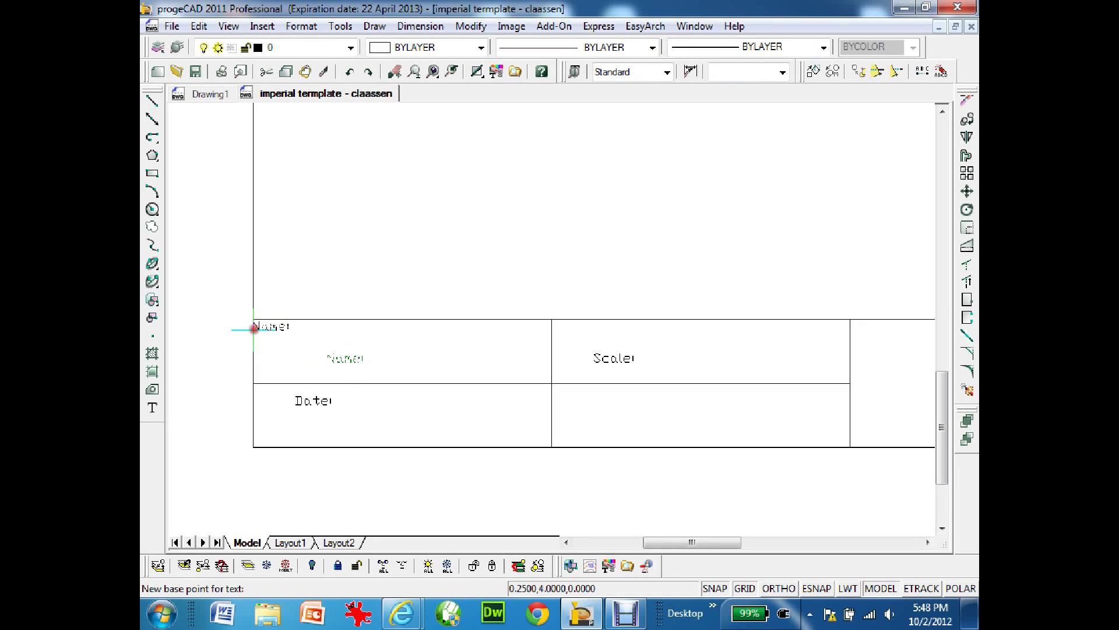
{"action": "left_click", "coordinate": [254, 328]}
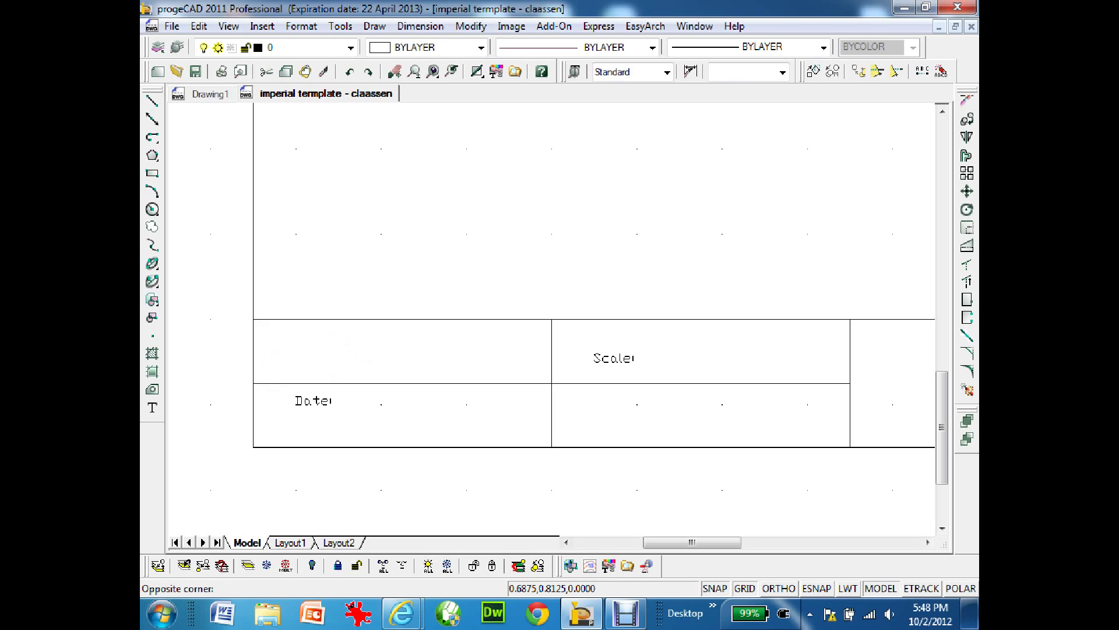
{"action": "left_click", "coordinate": [333, 353]}
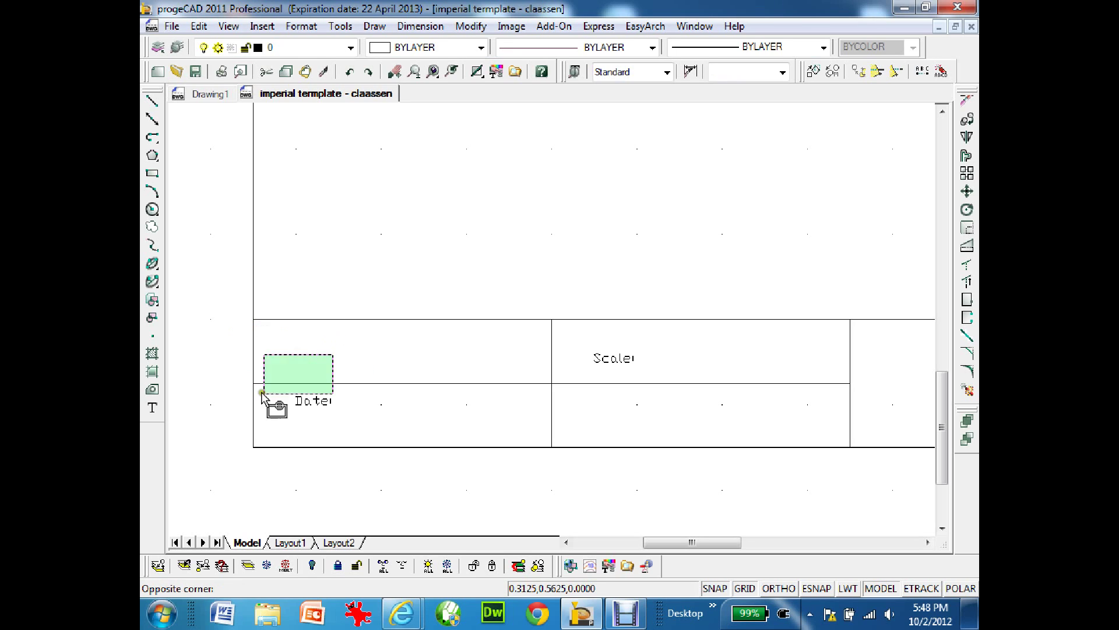
{"action": "left_click", "coordinate": [439, 351]}
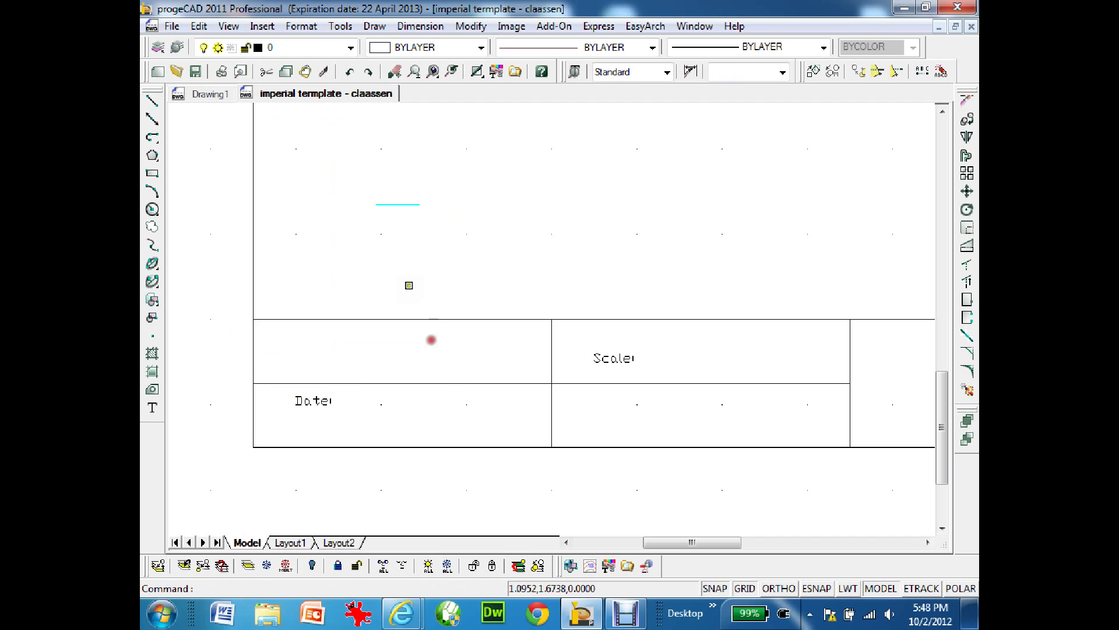
{"action": "left_click", "coordinate": [349, 71]}
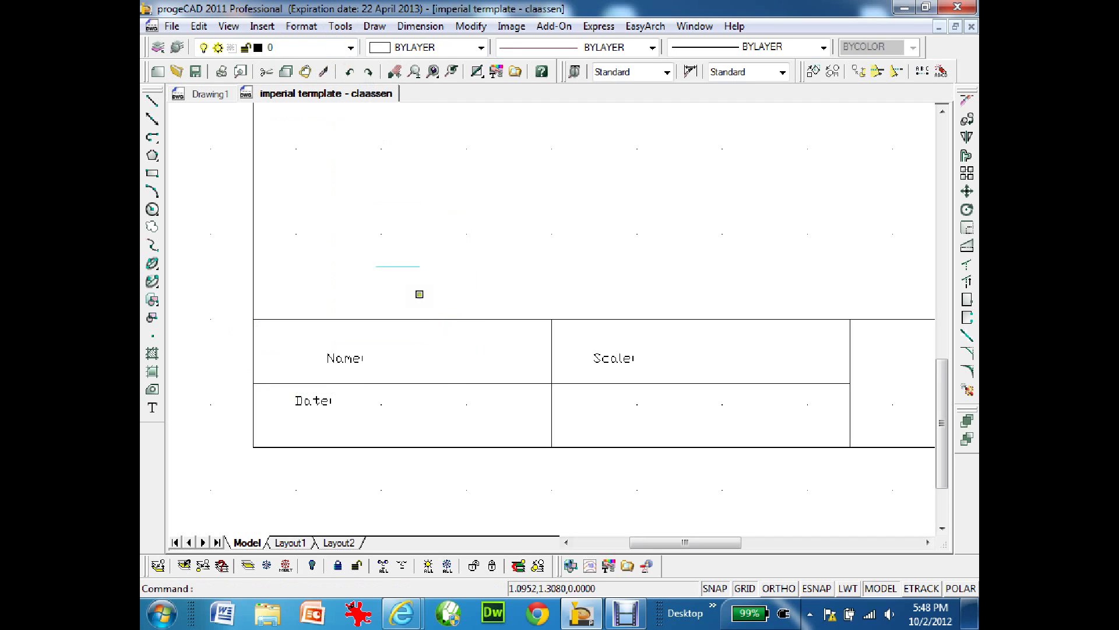
Turn entity snap off and move the Name label to 0.3125, 0.9375, near its cell's upper-left corner
{"action": "left_click", "coordinate": [815, 588]}
{"action": "left_click", "coordinate": [347, 358]}
{"action": "left_click", "coordinate": [328, 360]}
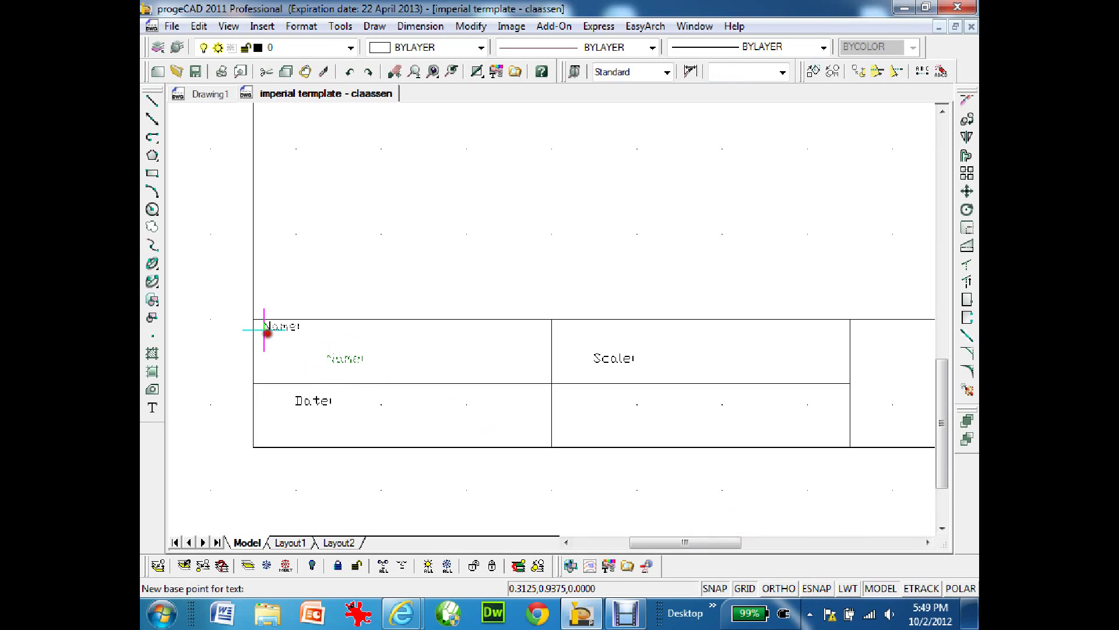
{"action": "left_click", "coordinate": [262, 336]}
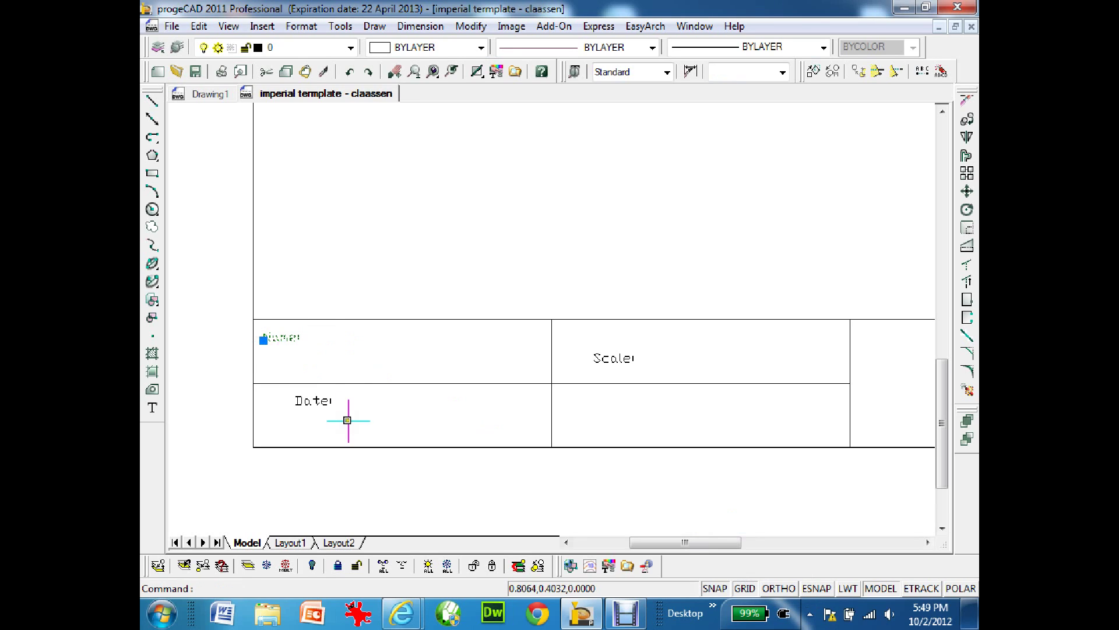
{"action": "left_click", "coordinate": [263, 340]}
{"action": "left_click", "coordinate": [264, 329]}
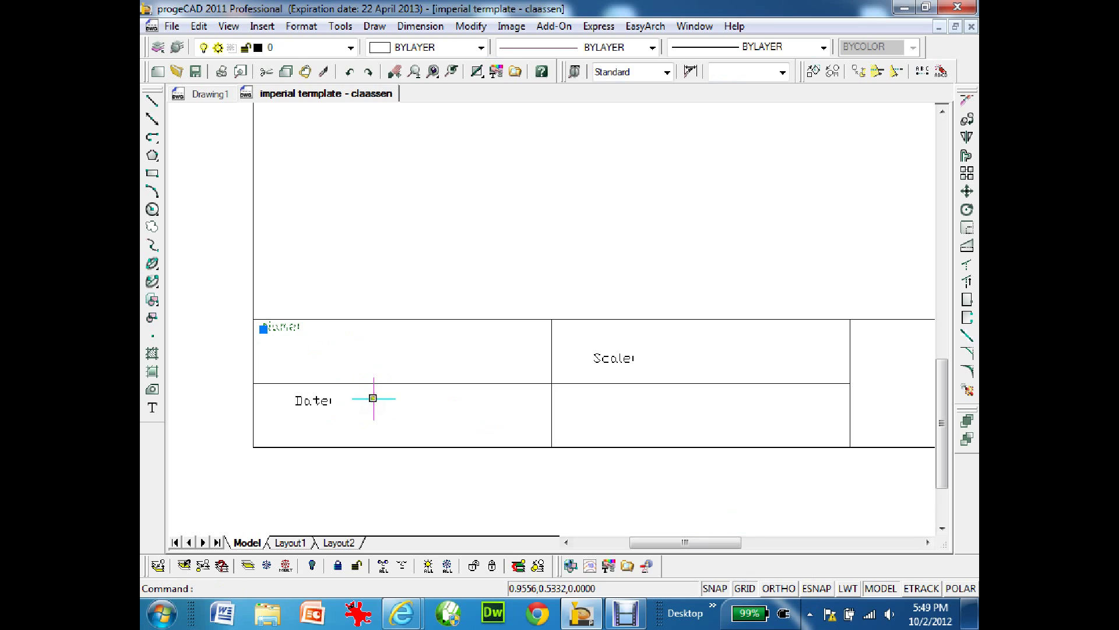
Move the Date label to 0.3125, 0.5625, near the upper-left corner of its title block cell, and deselect it
{"action": "key", "text": "Escape"}
{"action": "left_click", "coordinate": [295, 400]}
{"action": "left_click", "coordinate": [295, 402]}
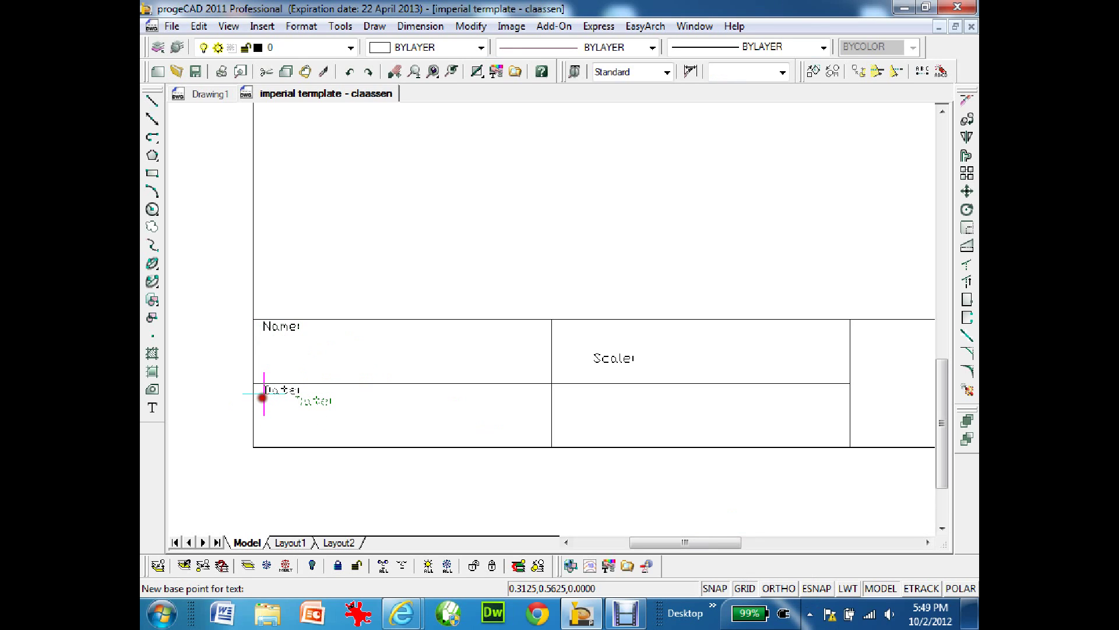
{"action": "left_click", "coordinate": [264, 394]}
{"action": "key", "text": "Escape"}
Move the Scale label to 2.0625, 0.9375, near the upper-left corner of its title block cell, and deselect it
{"action": "left_click", "coordinate": [615, 360]}
{"action": "left_click", "coordinate": [594, 361]}
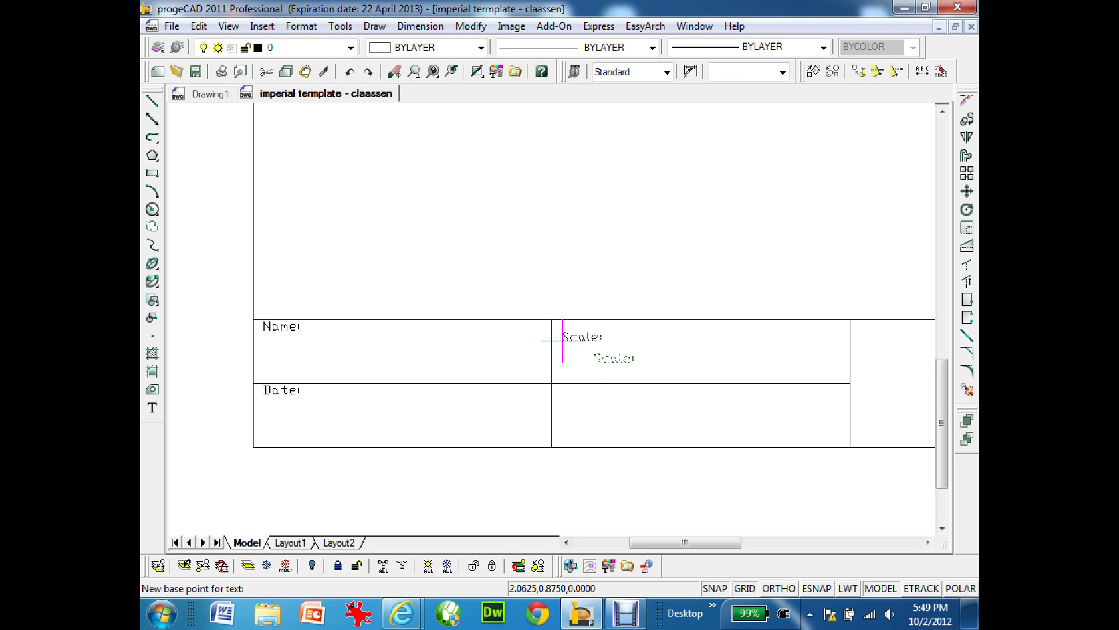
{"action": "left_click", "coordinate": [563, 340]}
{"action": "left_click", "coordinate": [562, 339]}
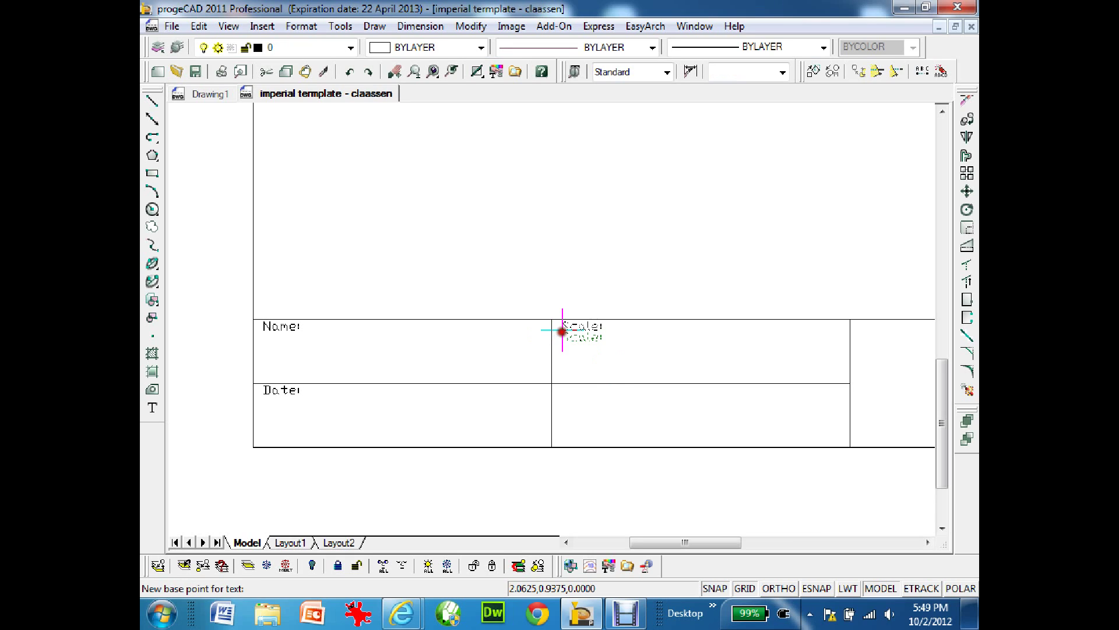
{"action": "left_click", "coordinate": [563, 331]}
{"action": "key", "text": "Escape"}
Turn the grid display on and zoom to the extents of the drawing
{"action": "key", "text": "F7"}
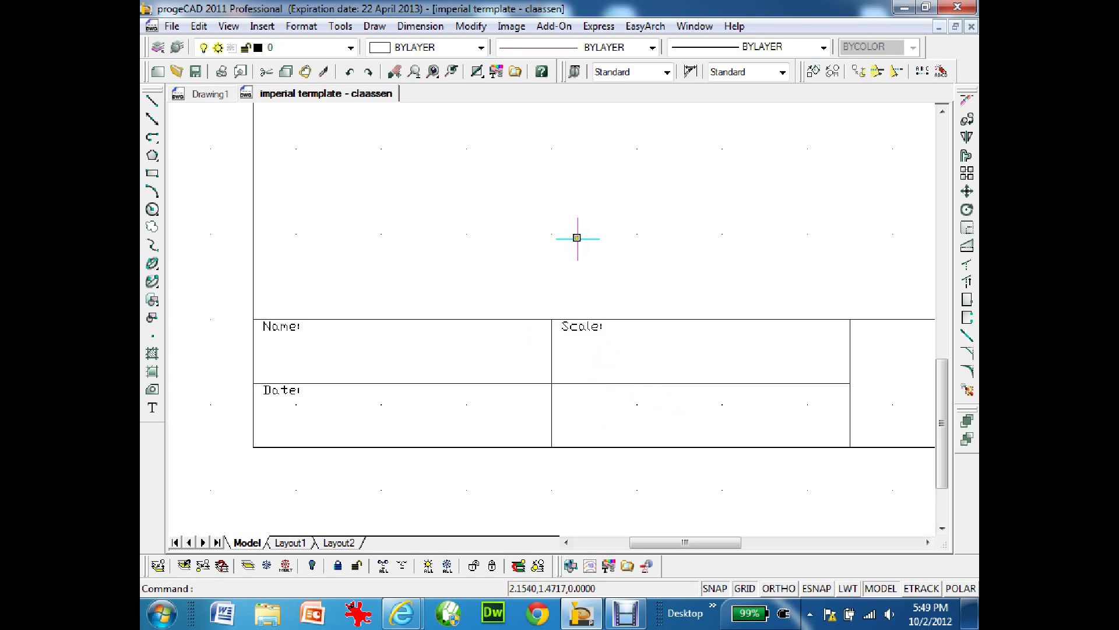
{"action": "type", "text": "z"}
{"action": "key", "text": "Return"}
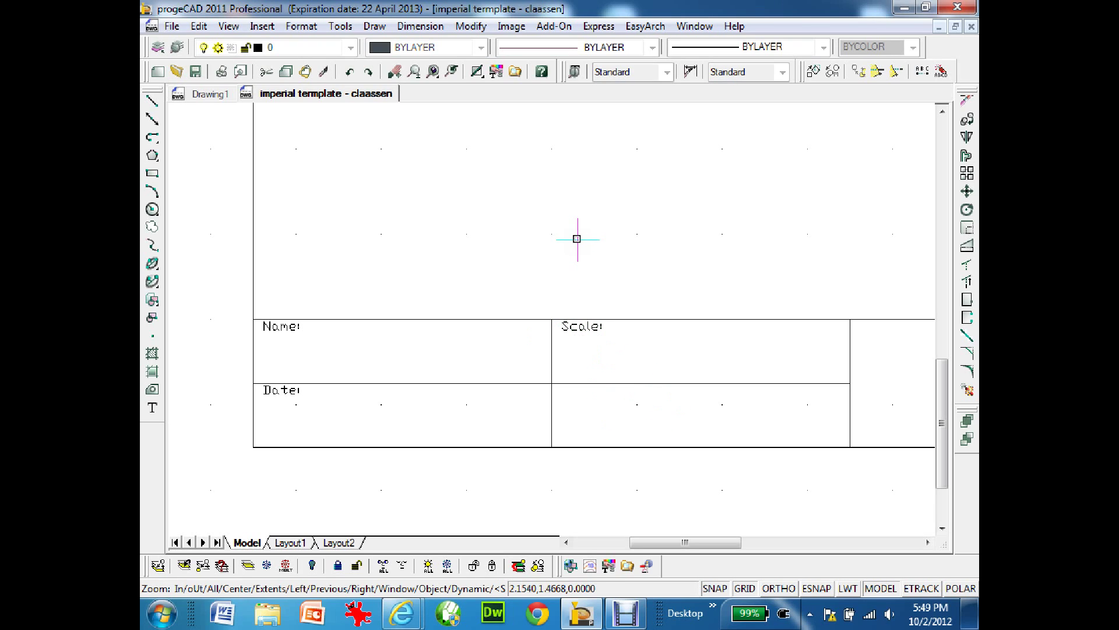
{"action": "type", "text": "e"}
{"action": "key", "text": "Return"}
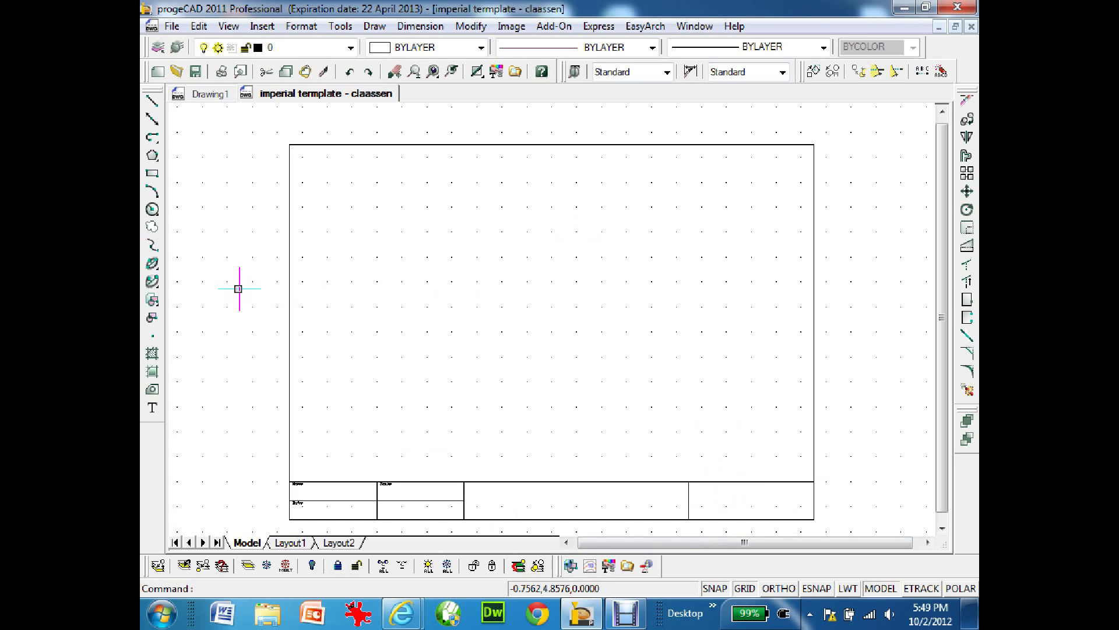
{"action": "left_click", "coordinate": [172, 26]}
{"action": "left_click", "coordinate": [196, 133]}
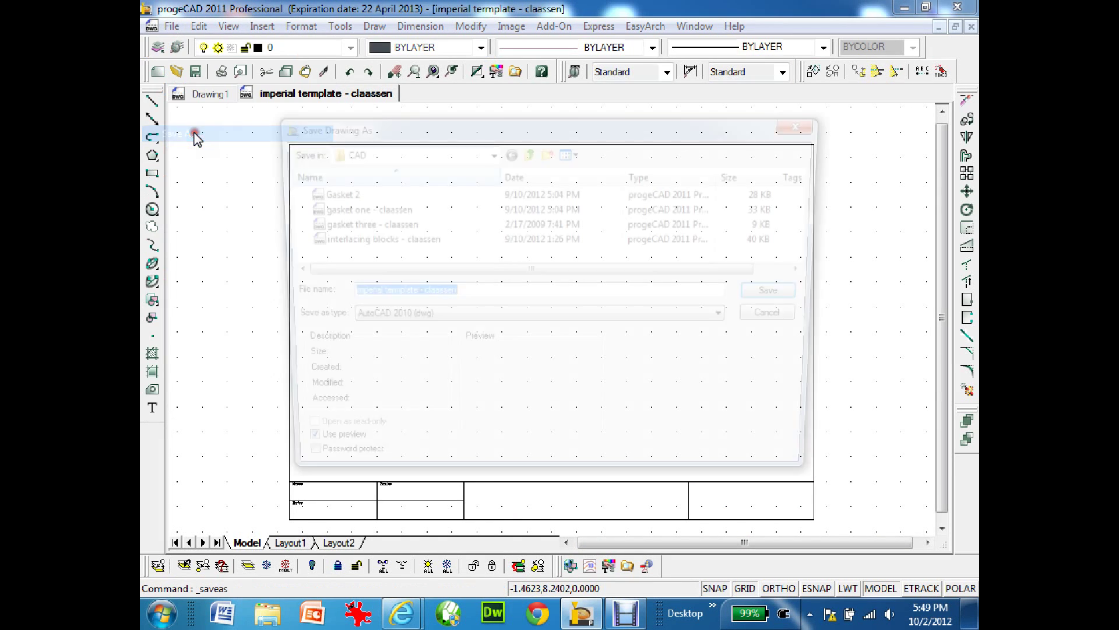
{"action": "left_click", "coordinate": [733, 318]}
{"action": "left_click", "coordinate": [441, 315]}
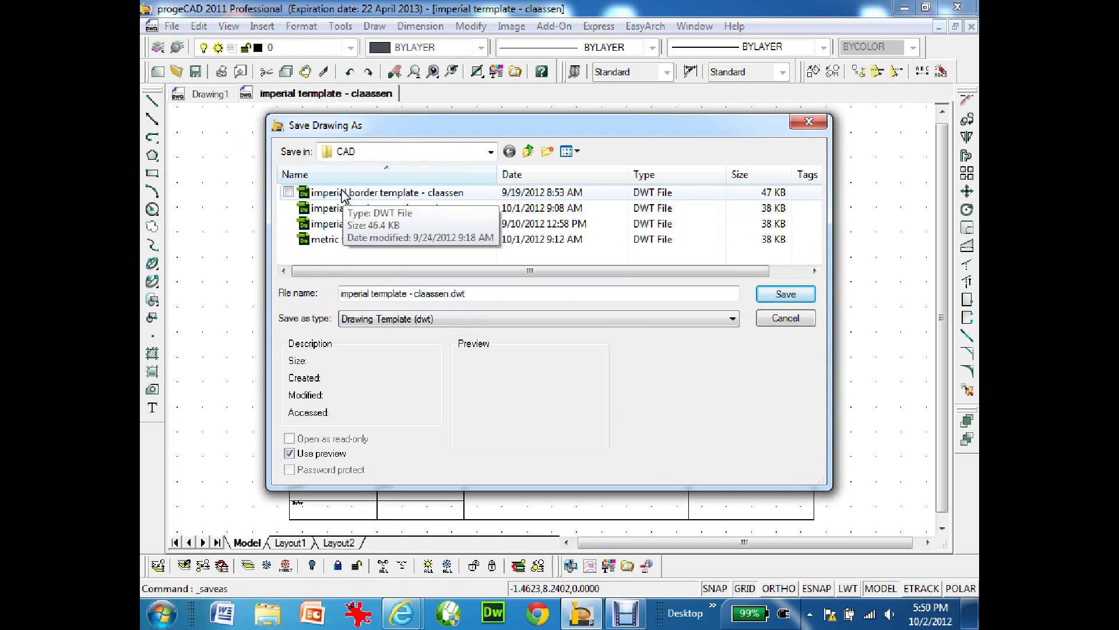
{"action": "left_click", "coordinate": [783, 319]}
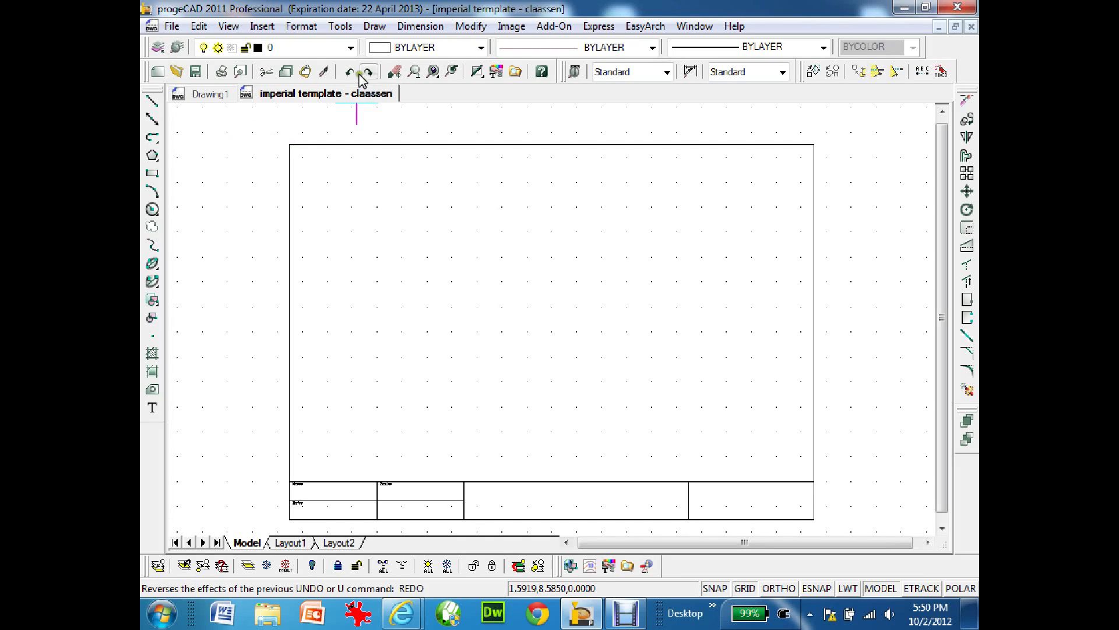
{"action": "left_click", "coordinate": [352, 47]}
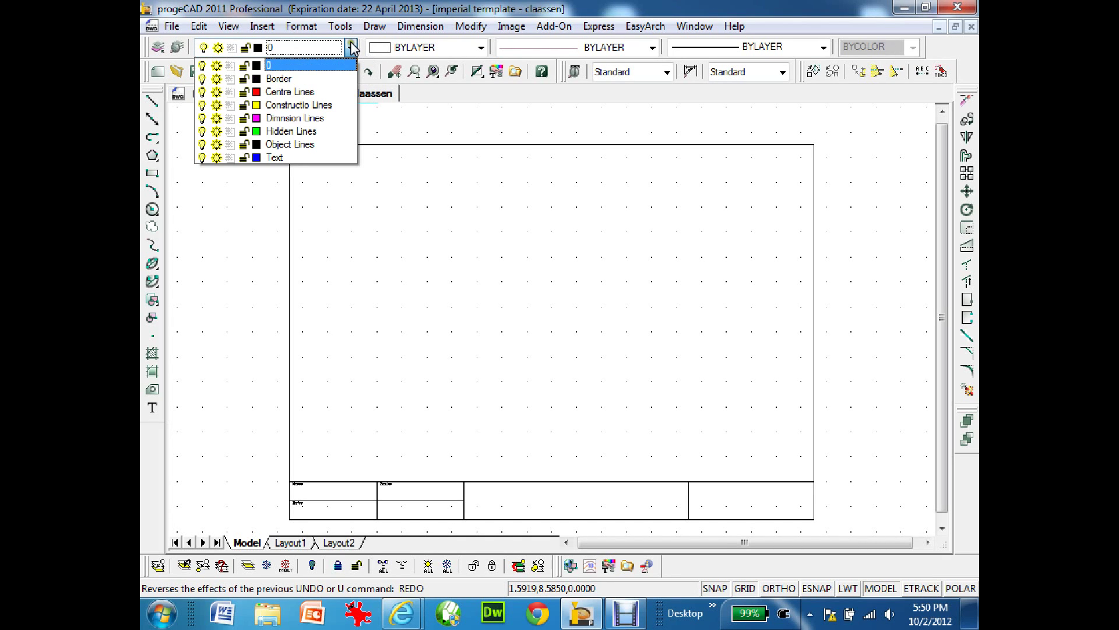
{"action": "left_click", "coordinate": [352, 47]}
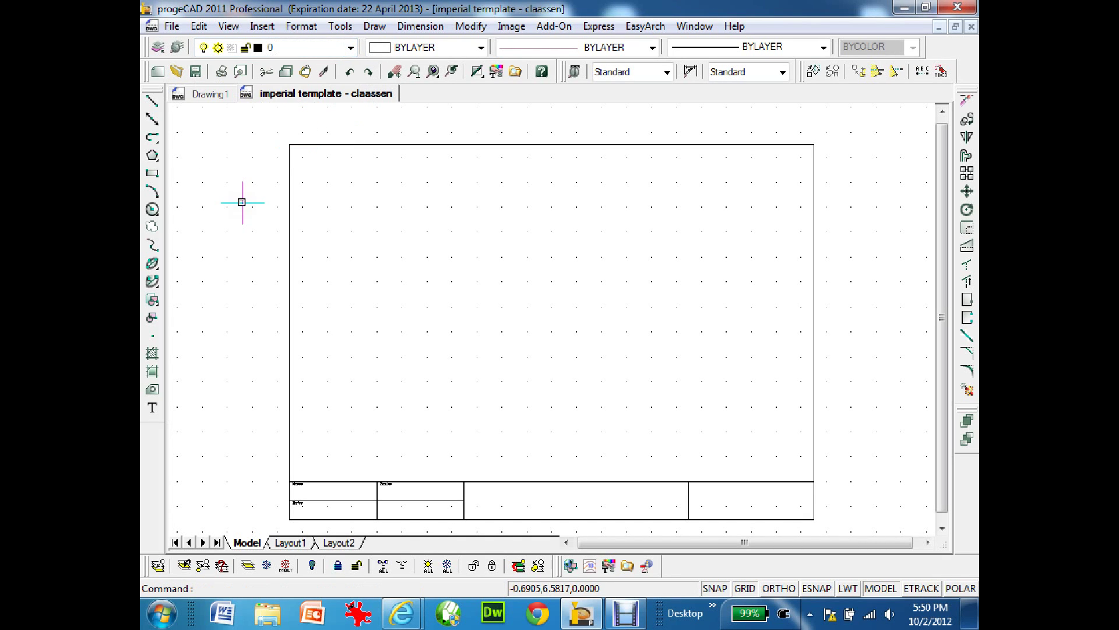